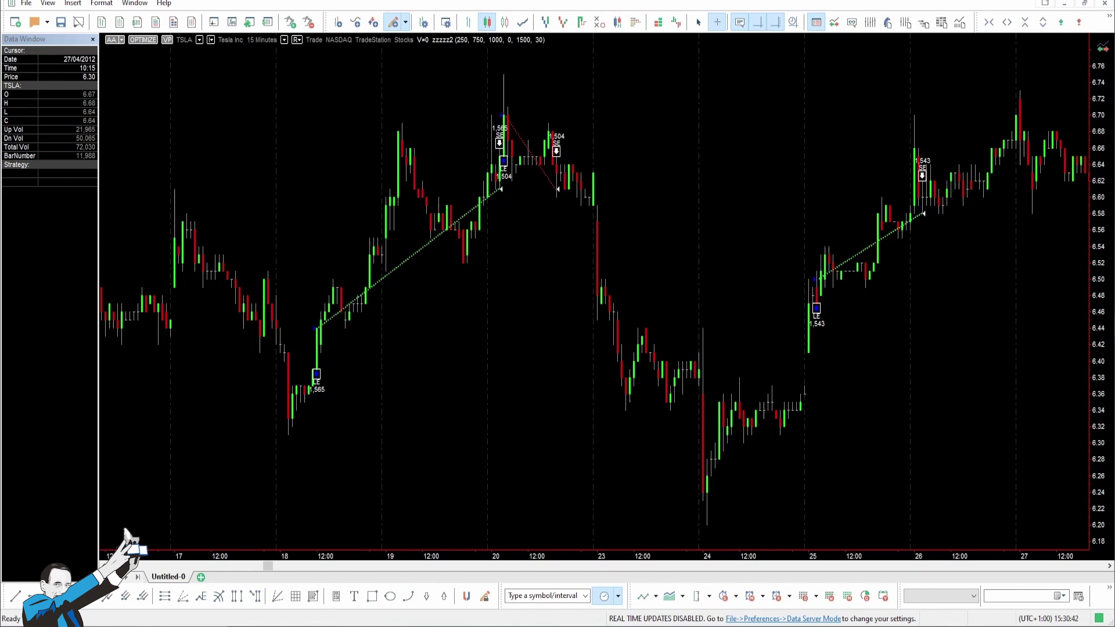
# Bring up the strategy code and highlight its stop loss, take profit and start/end time inputs
pyautogui.hotkey('alt', 'Tab')
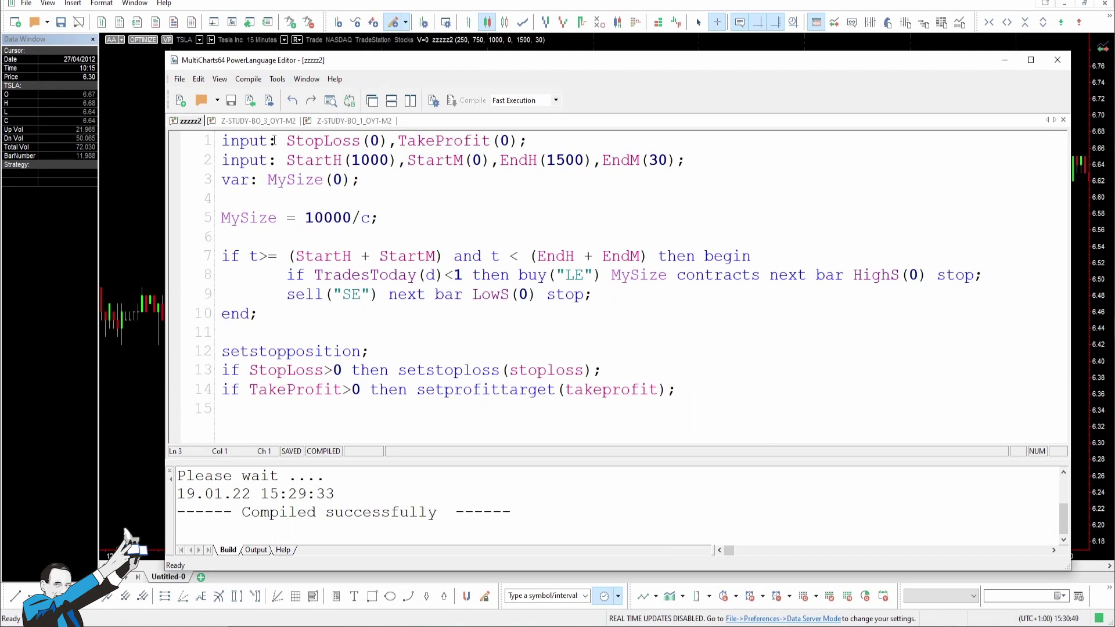
pyautogui.moveTo(222, 141); pyautogui.dragTo(484, 142)
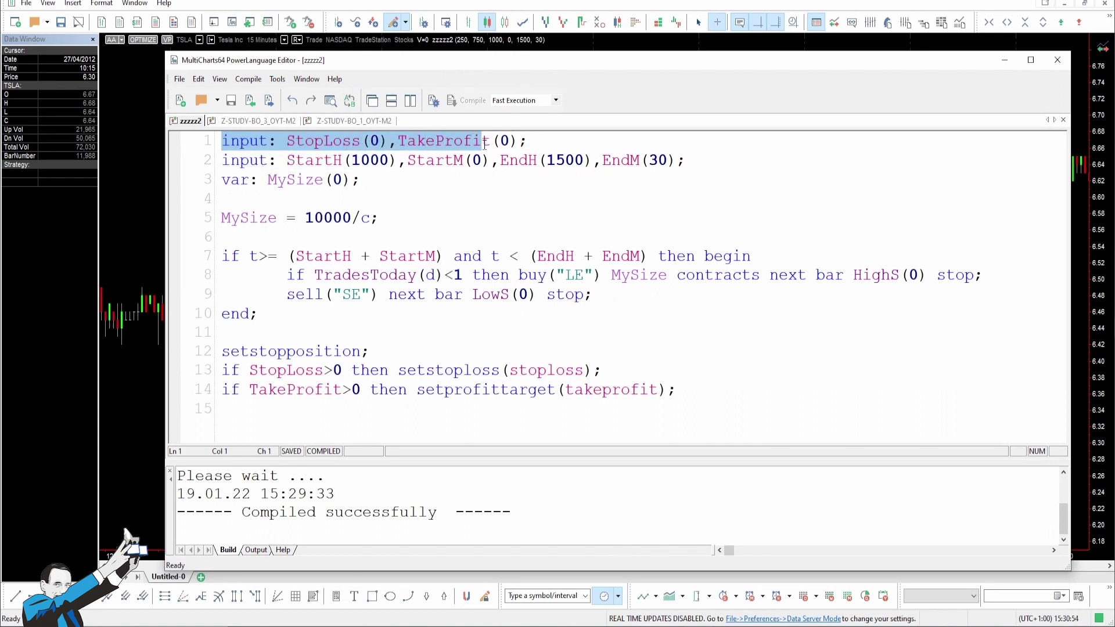
pyautogui.moveTo(235, 159); pyautogui.dragTo(649, 167)
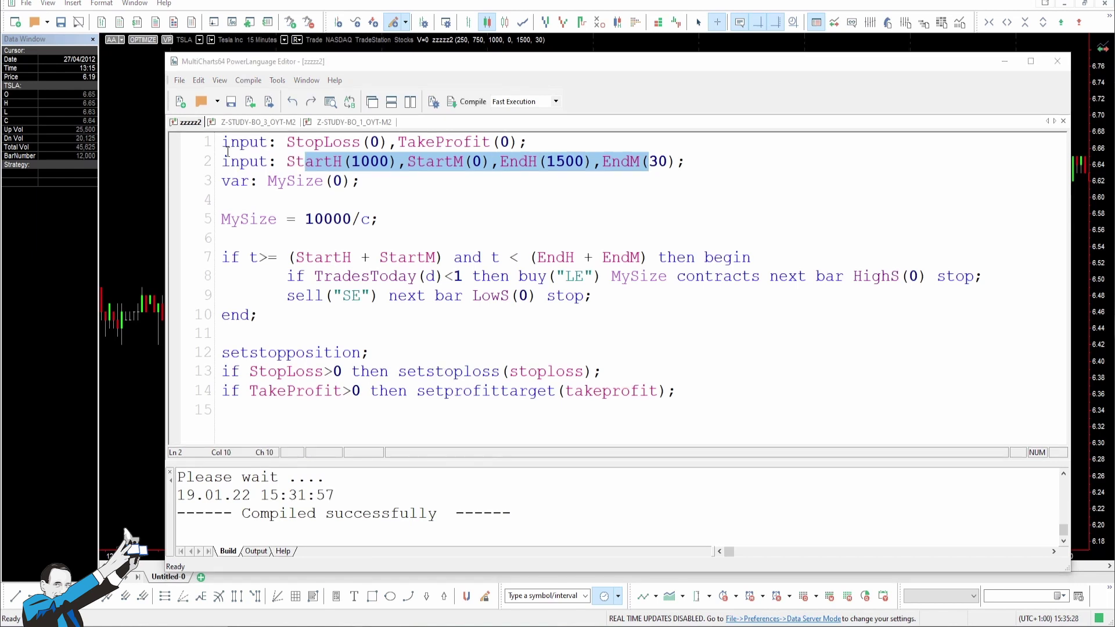
# Highlight the MySize position-size calculation and its 10000 capital amount
pyautogui.click(281, 182)
pyautogui.moveTo(281, 181); pyautogui.dragTo(309, 185)
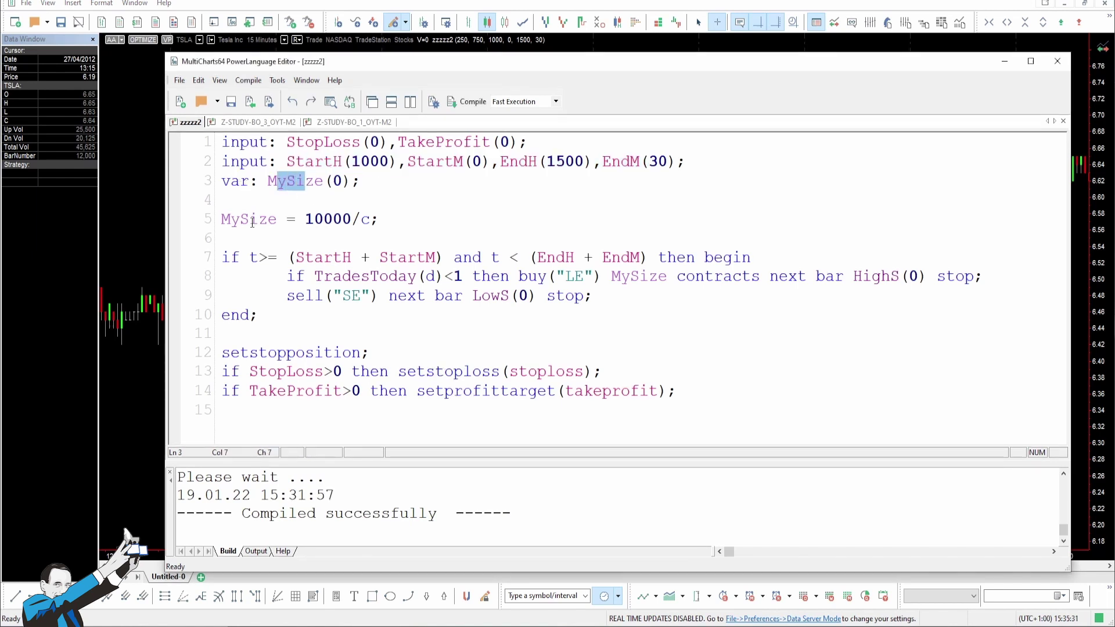
pyautogui.moveTo(256, 219); pyautogui.dragTo(361, 219)
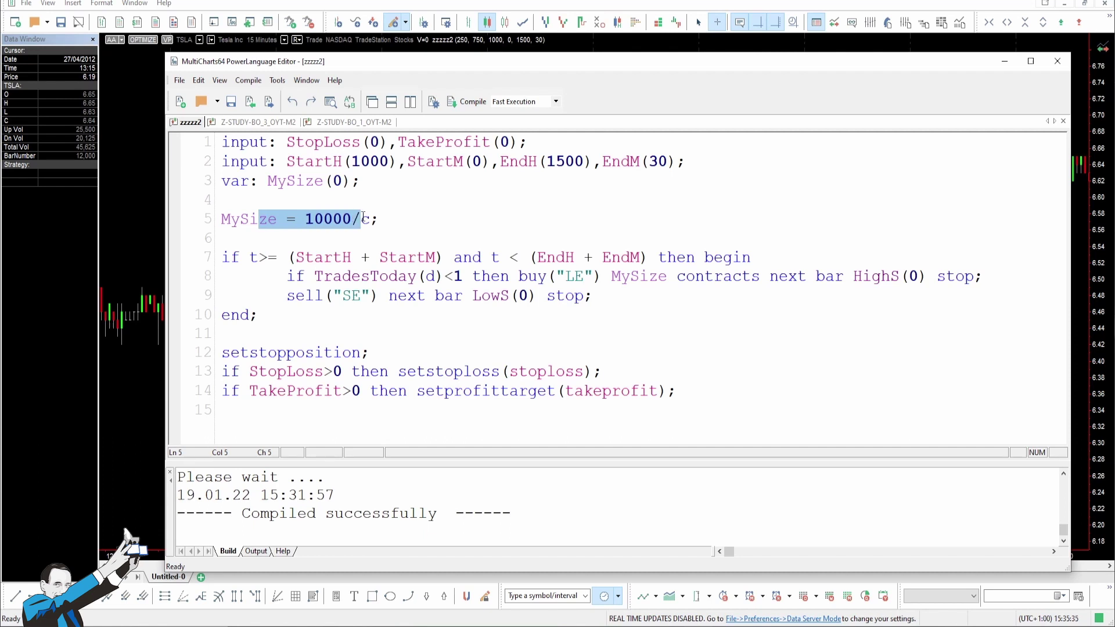
pyautogui.click(378, 197)
pyautogui.moveTo(305, 219); pyautogui.dragTo(353, 219)
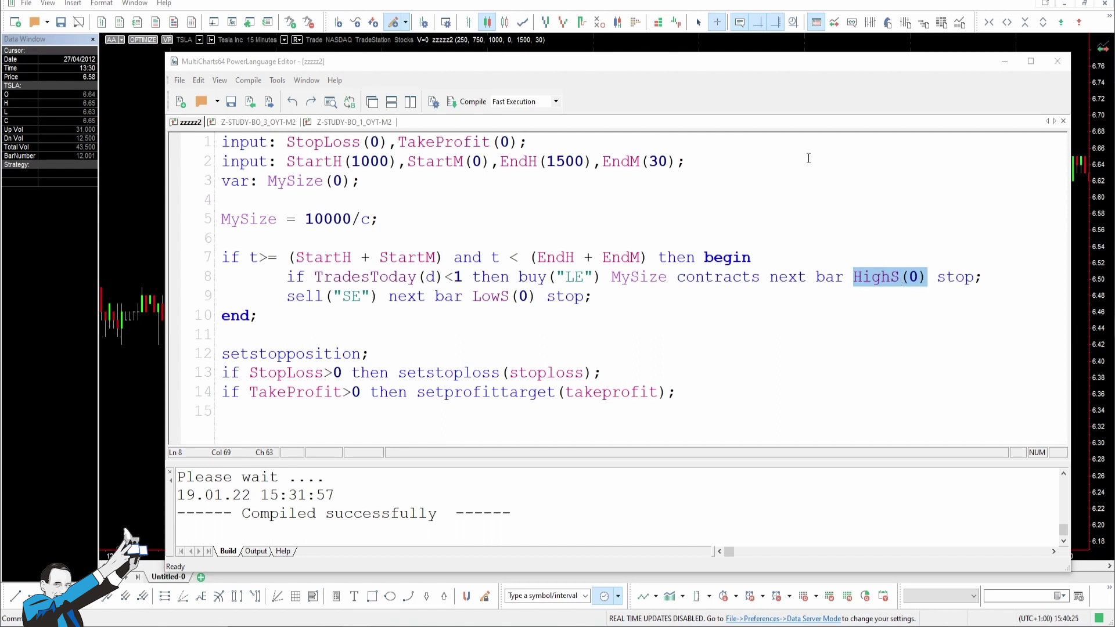
pyautogui.click(299, 296)
pyautogui.moveTo(294, 296); pyautogui.dragTo(519, 297)
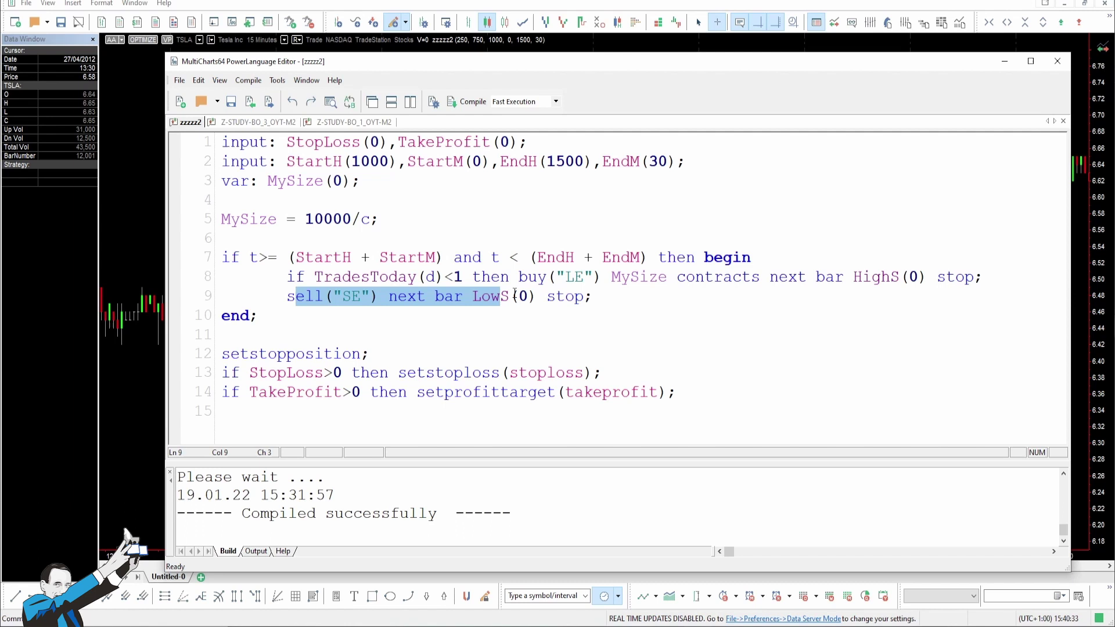
pyautogui.moveTo(237, 354)
pyautogui.mouseDown()
pyautogui.moveTo(394, 378)
pyautogui.moveTo(635, 391)
pyautogui.mouseUp()
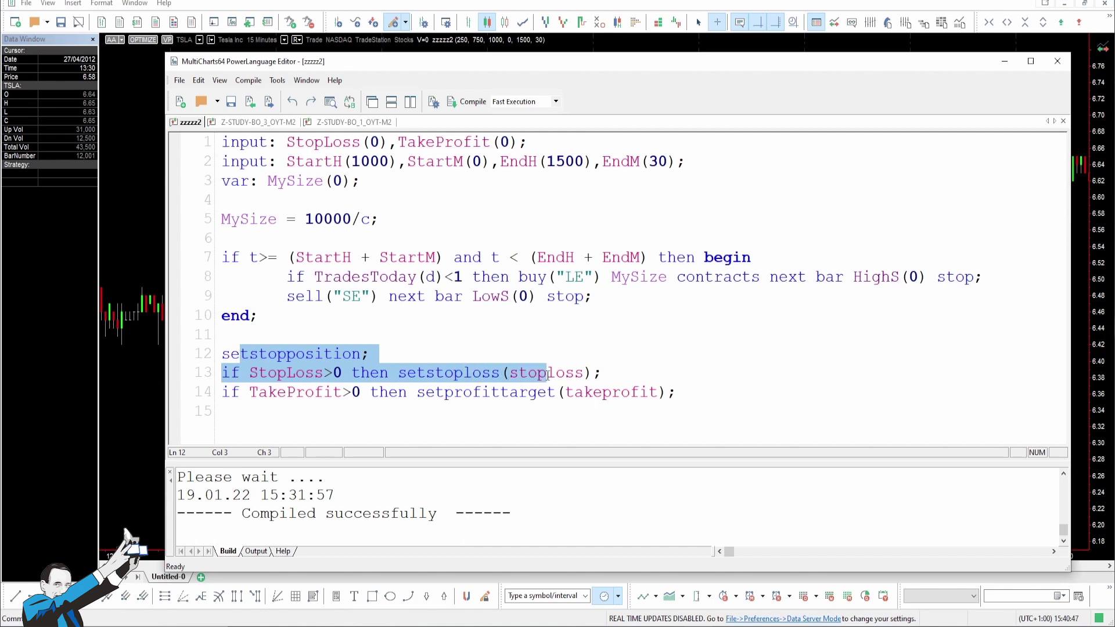
pyautogui.click(337, 357)
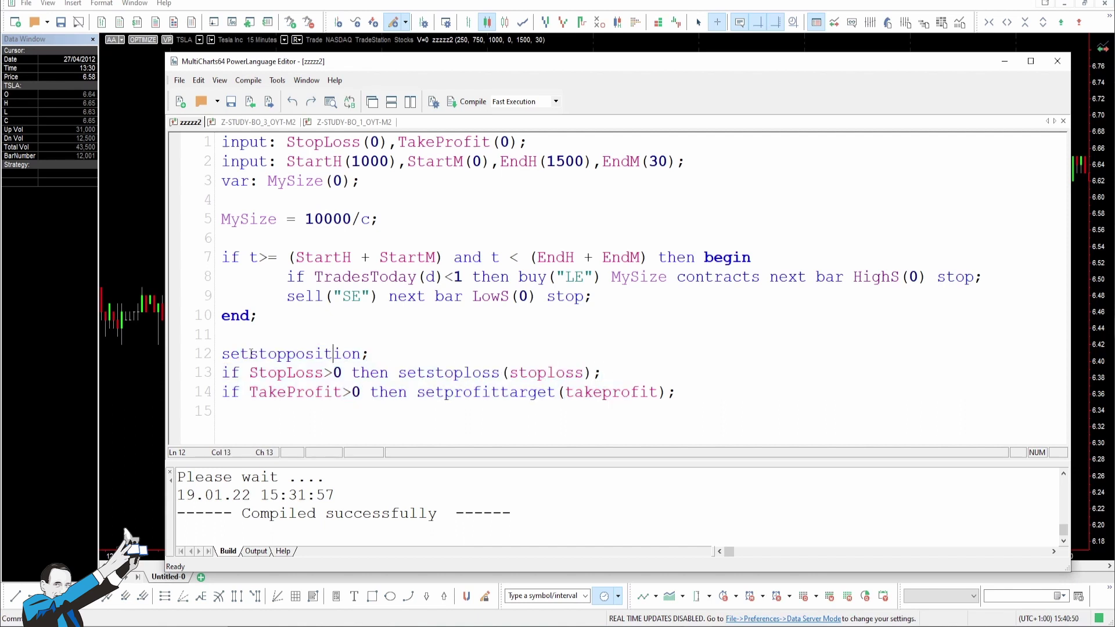
pyautogui.moveTo(223, 354); pyautogui.dragTo(354, 353)
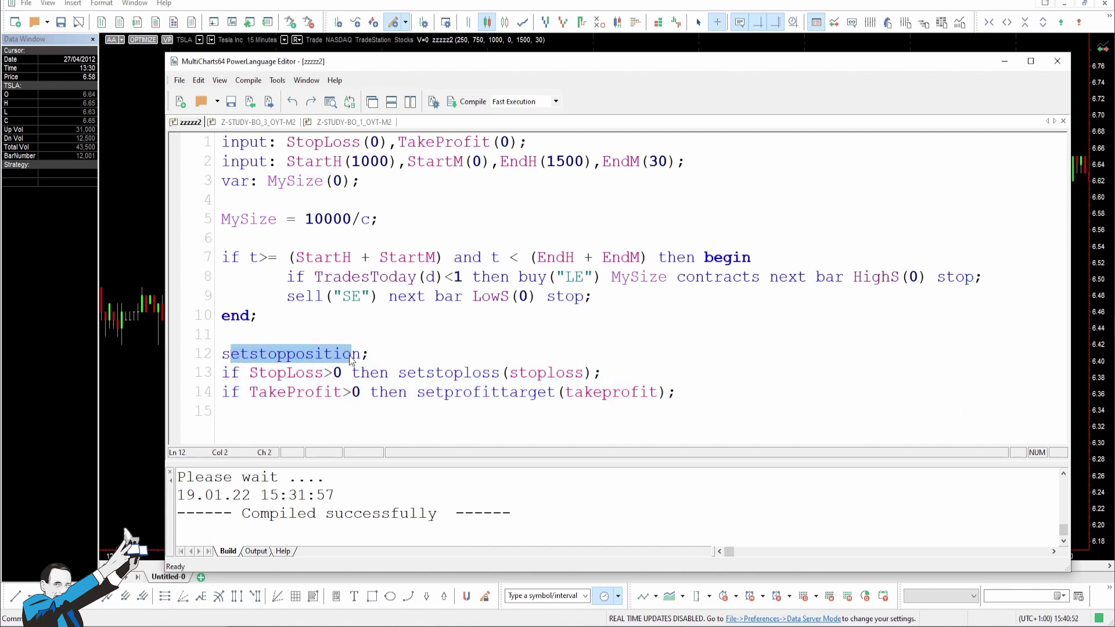
pyautogui.moveTo(509, 373)
pyautogui.mouseDown()
pyautogui.moveTo(585, 373)
pyautogui.moveTo(616, 394)
pyautogui.moveTo(664, 393)
pyautogui.mouseUp()
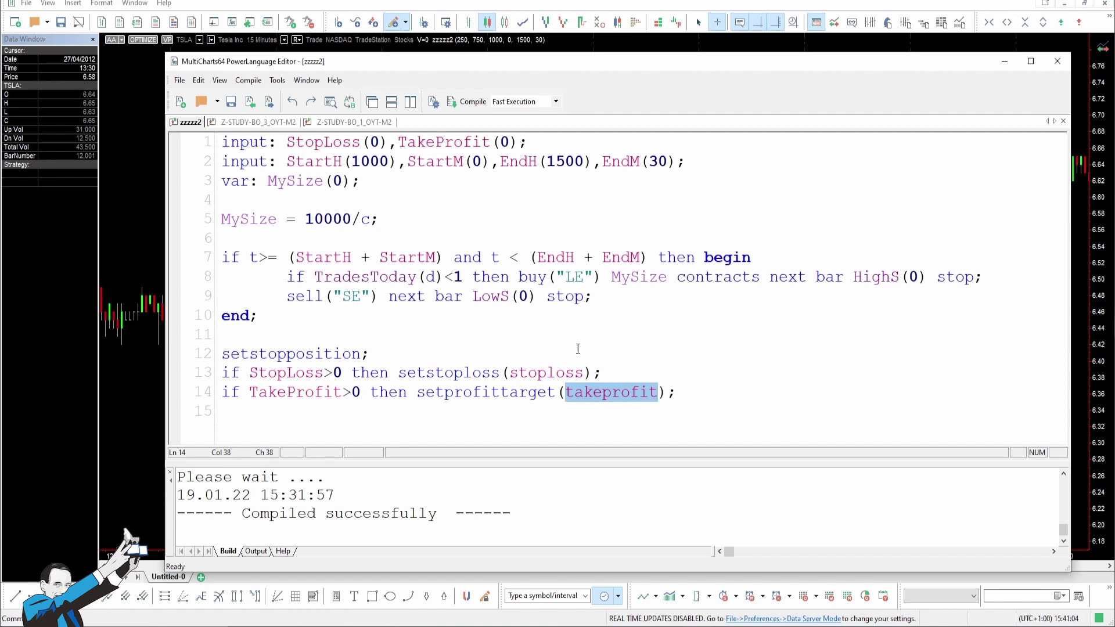
pyautogui.doubleClick(541, 372)
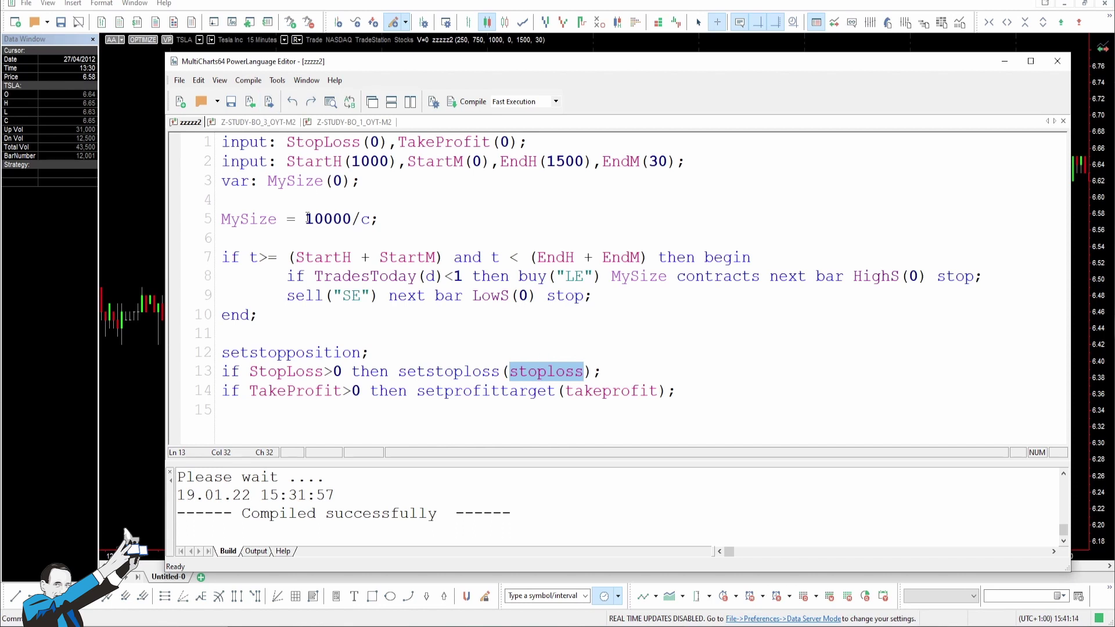
pyautogui.moveTo(305, 219); pyautogui.dragTo(352, 218)
# Compile the breakout strategy, then show the TSLA performance report's equity curve
pyautogui.click(262, 200)
pyautogui.click(467, 102)
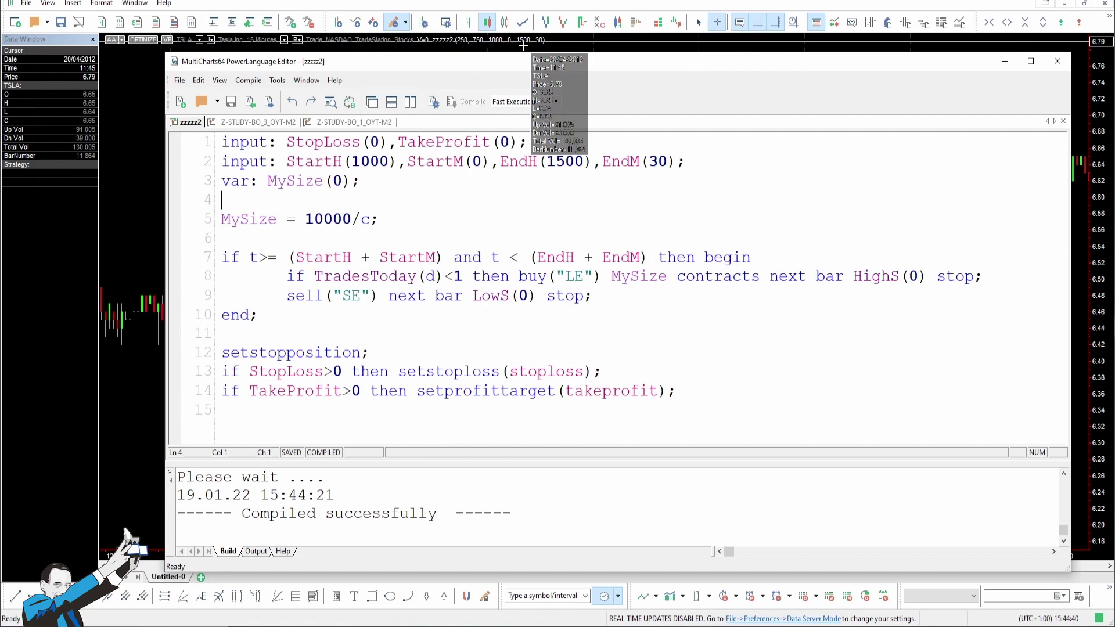
pyautogui.click(1004, 61)
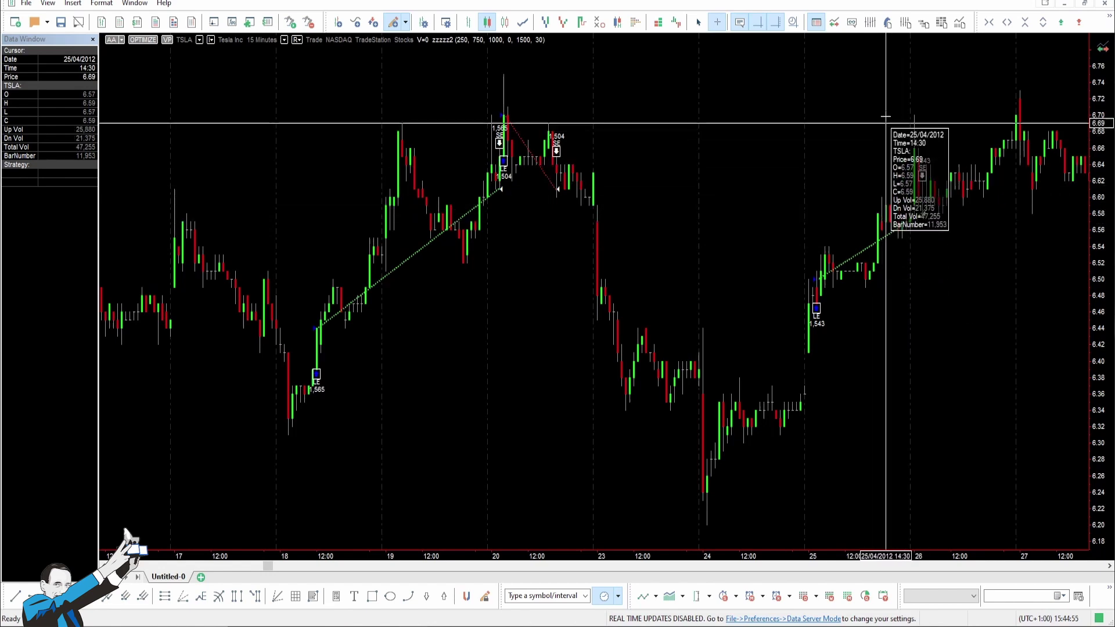
pyautogui.click(887, 21)
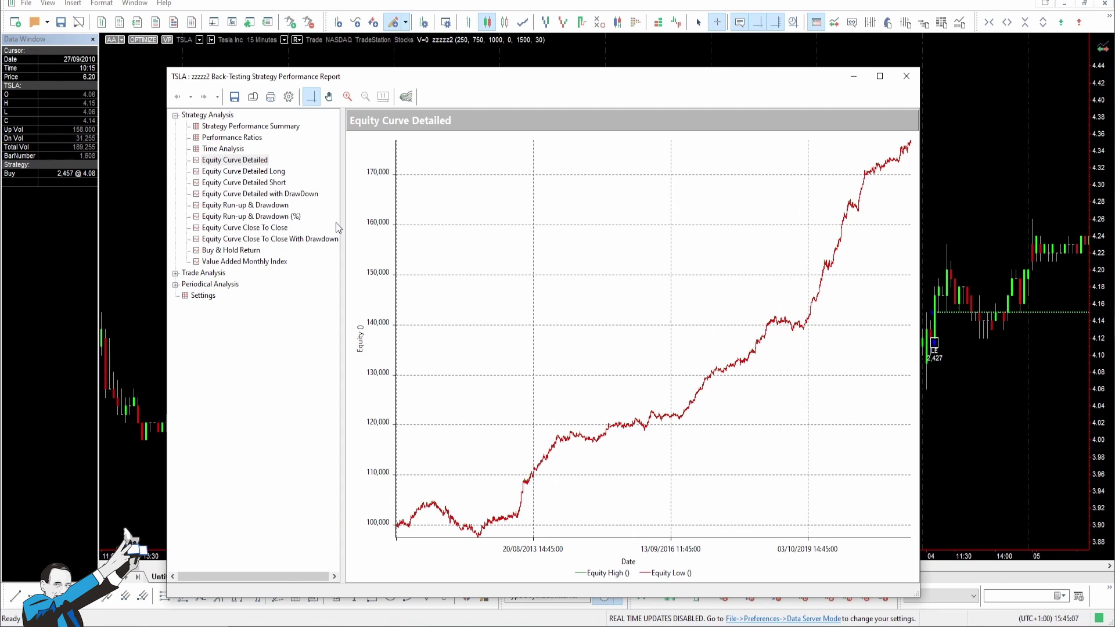
# Show Total Trade Analysis from the report tree: 1,149 trades, 44.91% profitable
pyautogui.click(176, 275)
pyautogui.click(232, 296)
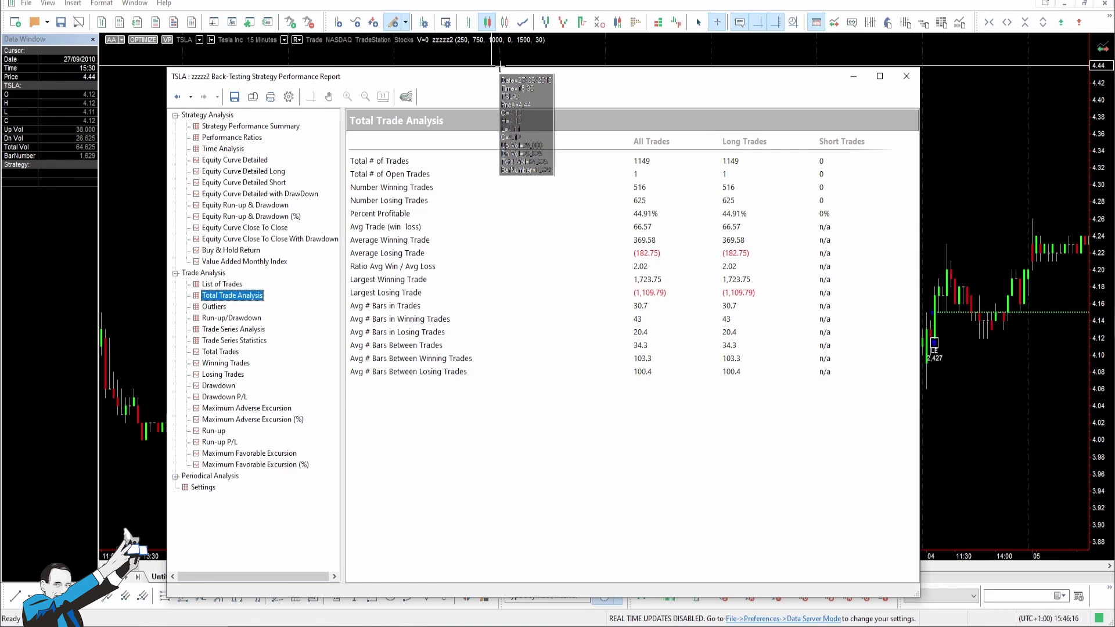
# Run a Regular Optimization of StartH 900–1200 and StartM 0–45 over 16 combinations
pyautogui.click(870, 25)
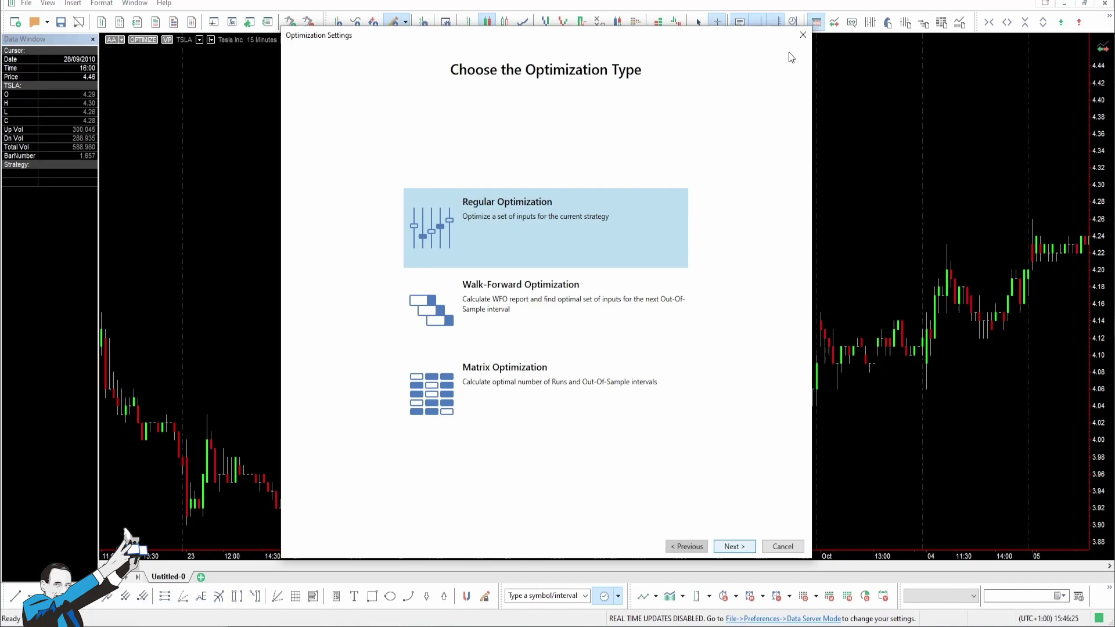
pyautogui.doubleClick(573, 218)
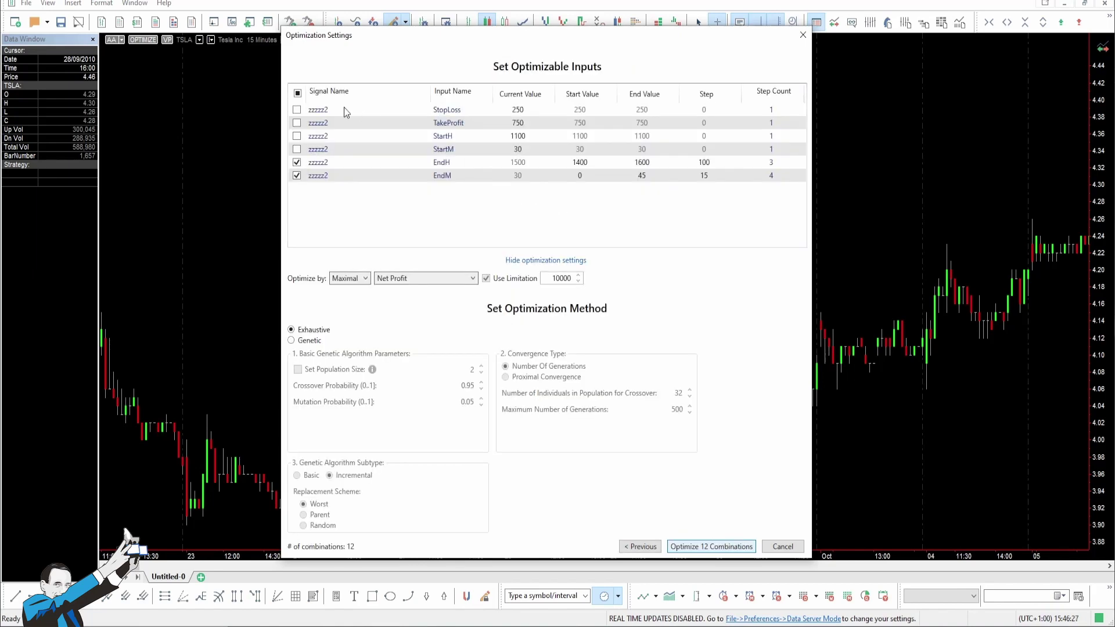
pyautogui.click(297, 175)
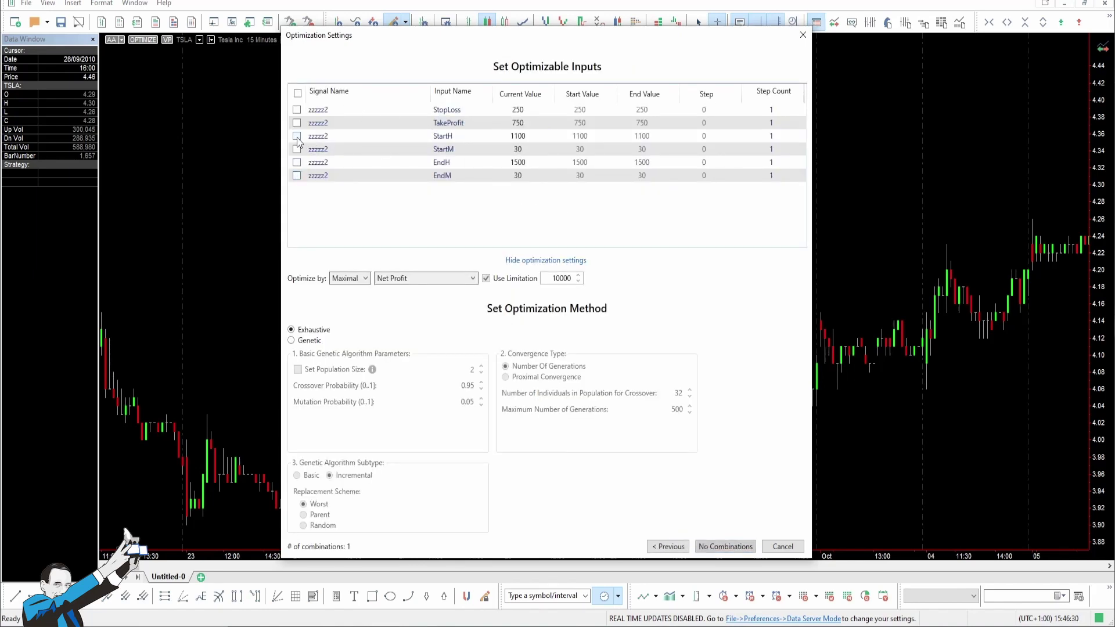
pyautogui.click(297, 136)
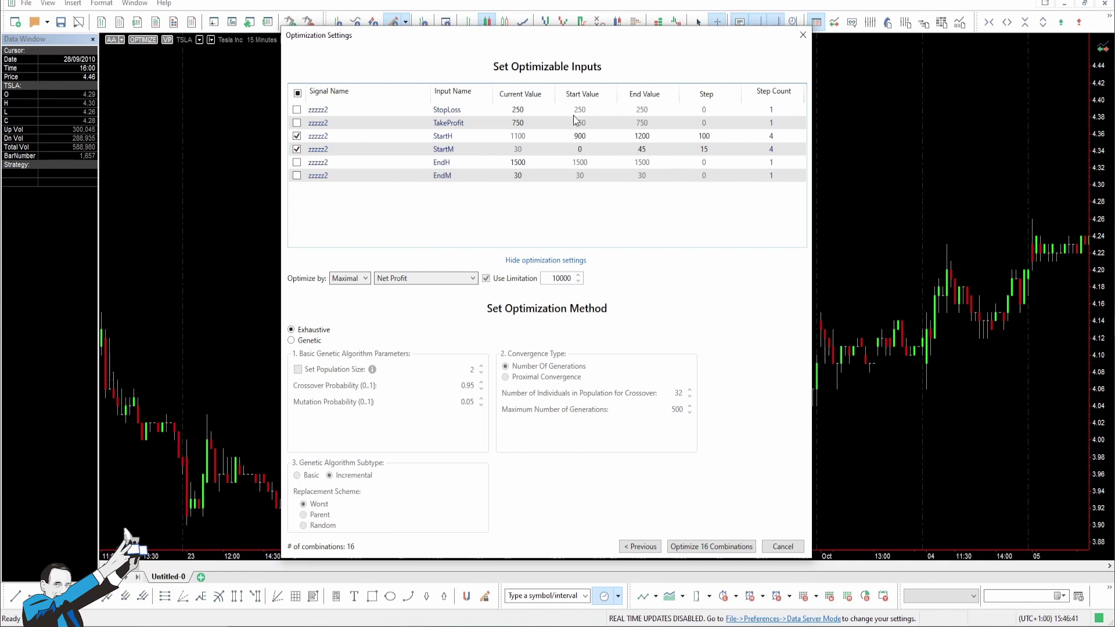
pyautogui.click(573, 136)
pyautogui.click(636, 136)
pyautogui.click(711, 546)
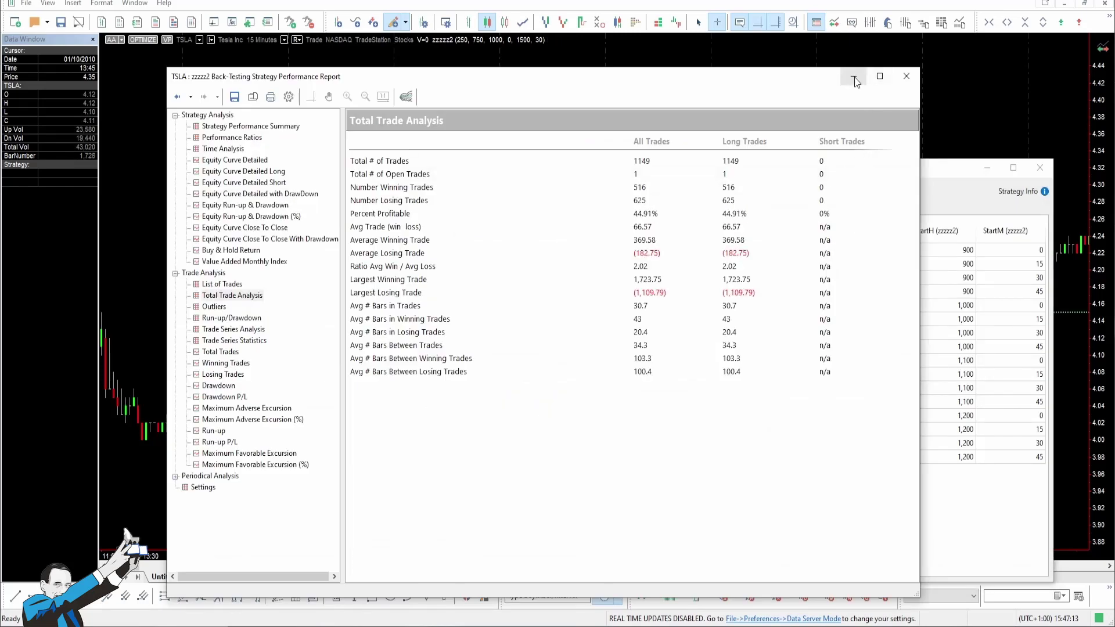
# Move the optimization report higher and compare result rows from StartH 900 through row 11
pyautogui.click(924, 78)
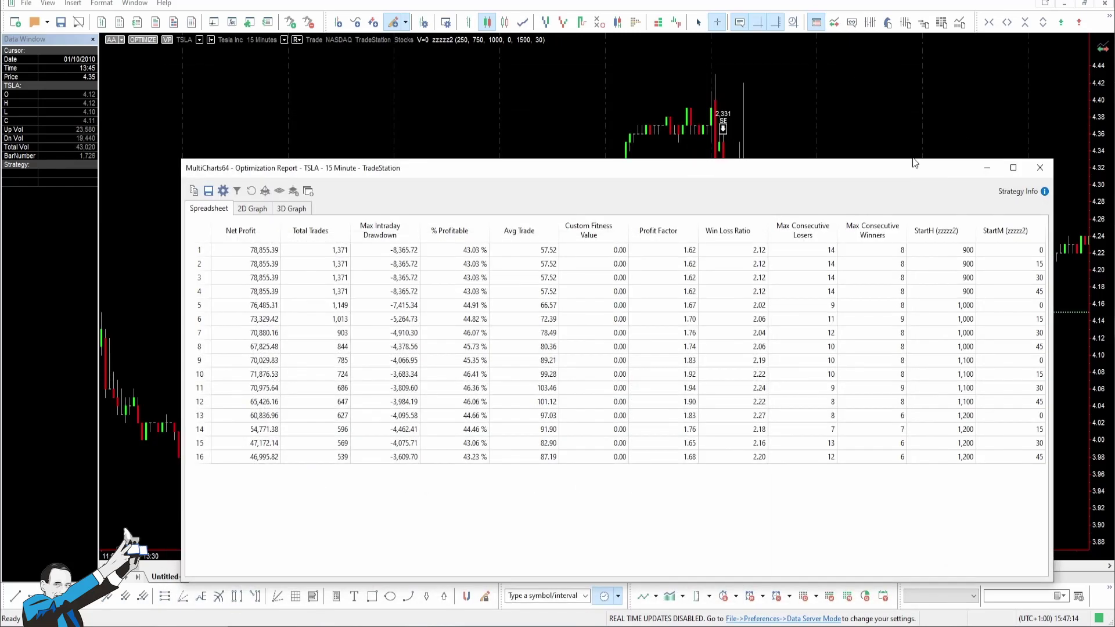
pyautogui.moveTo(911, 168); pyautogui.dragTo(896, 100)
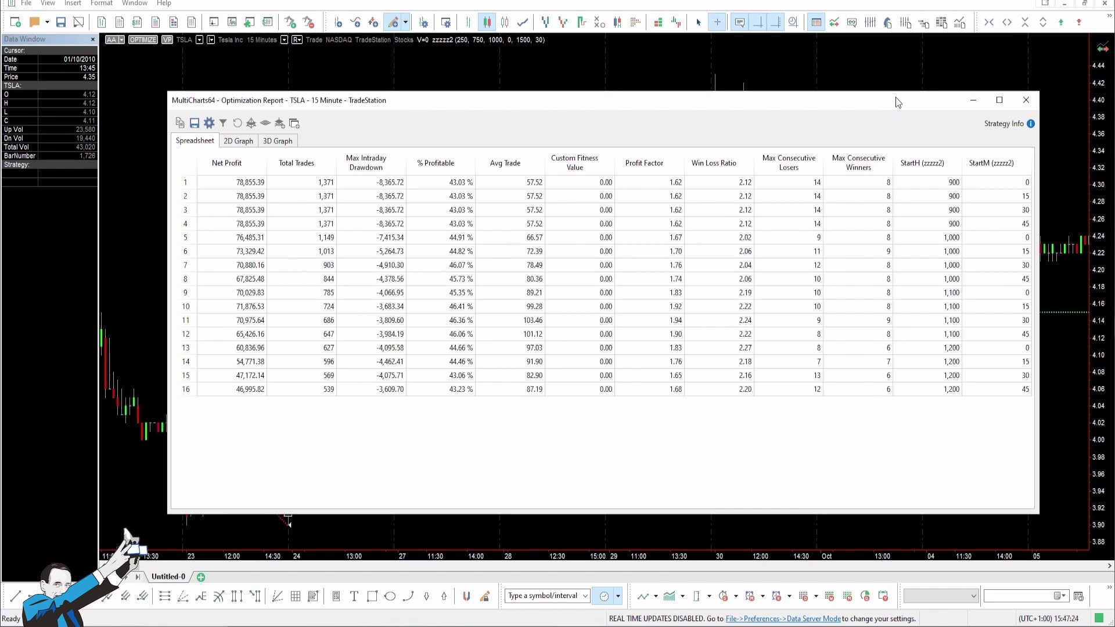
pyautogui.click(384, 183)
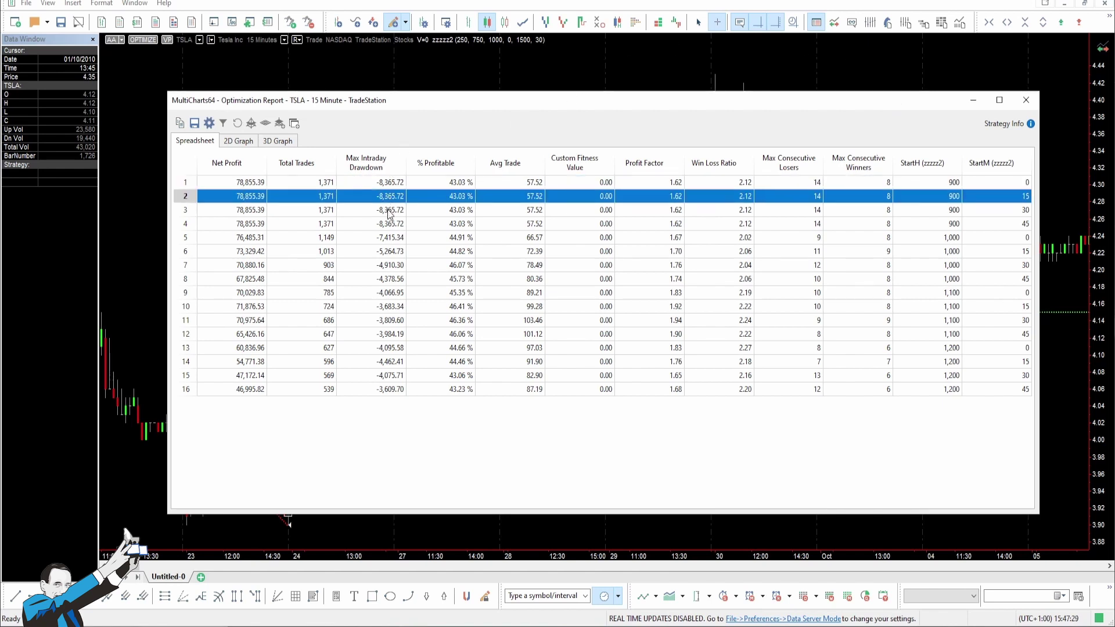
pyautogui.click(392, 212)
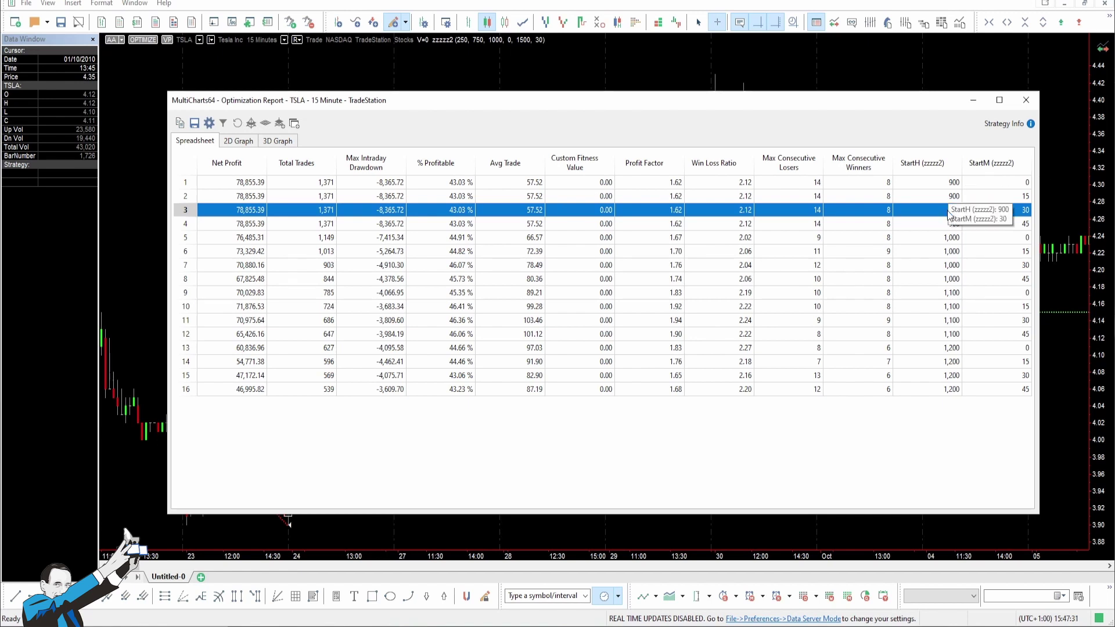
pyautogui.click(546, 223)
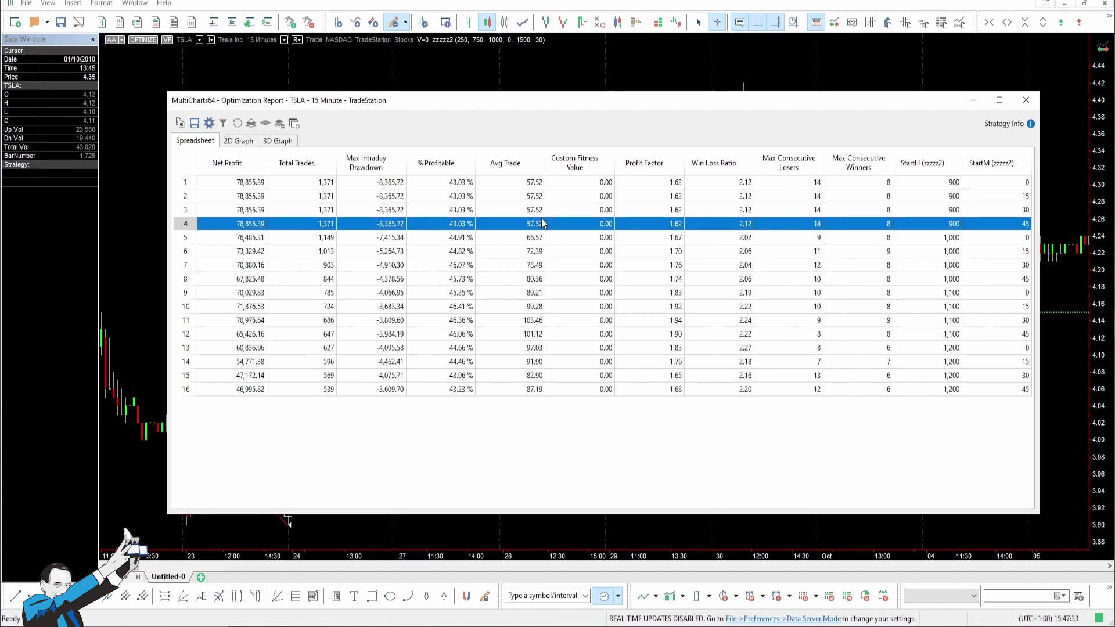
pyautogui.click(931, 210)
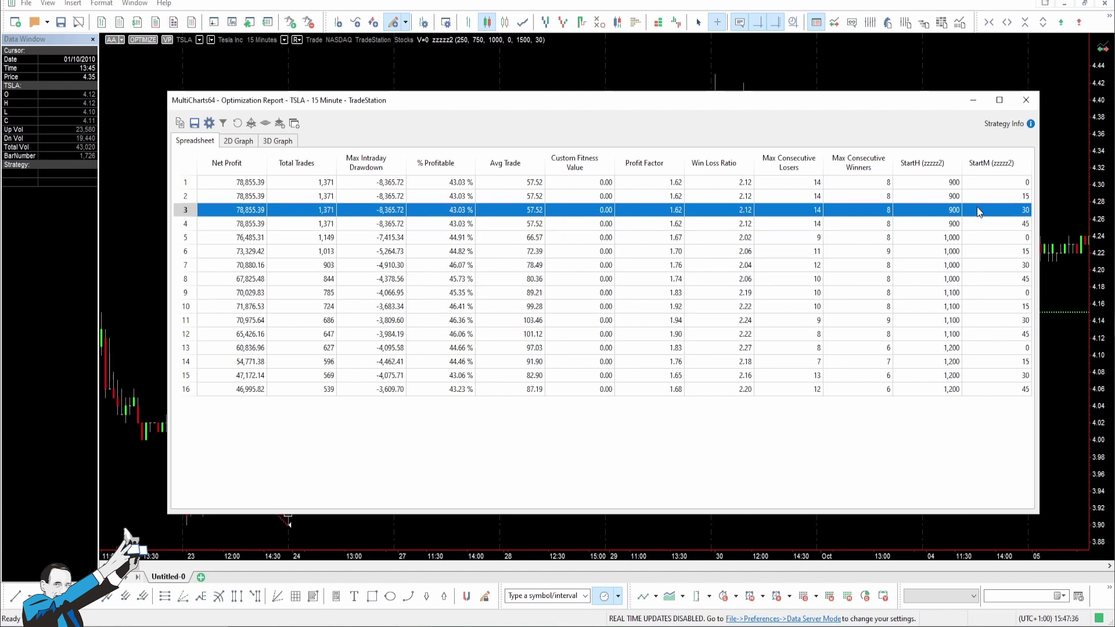
pyautogui.click(934, 223)
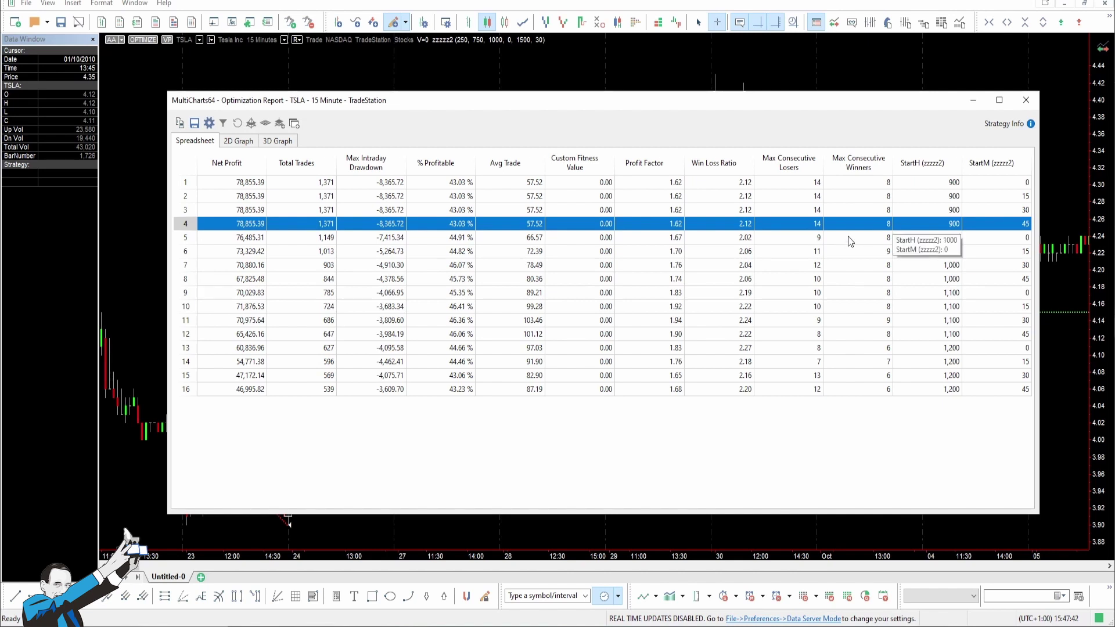
pyautogui.click(524, 244)
pyautogui.moveTo(514, 326)
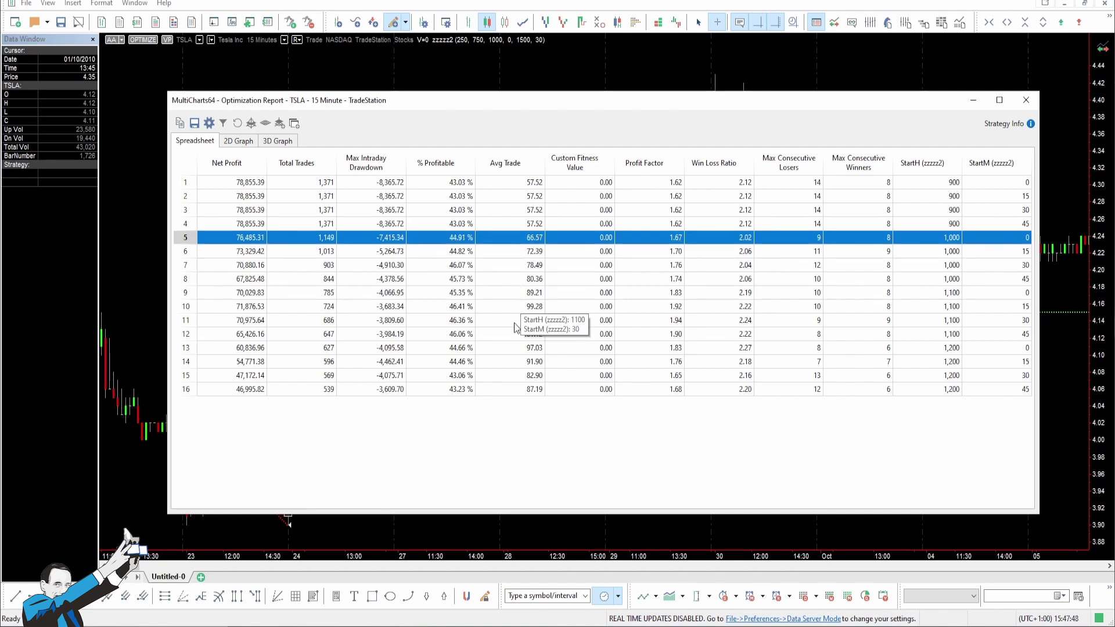
pyautogui.click(865, 322)
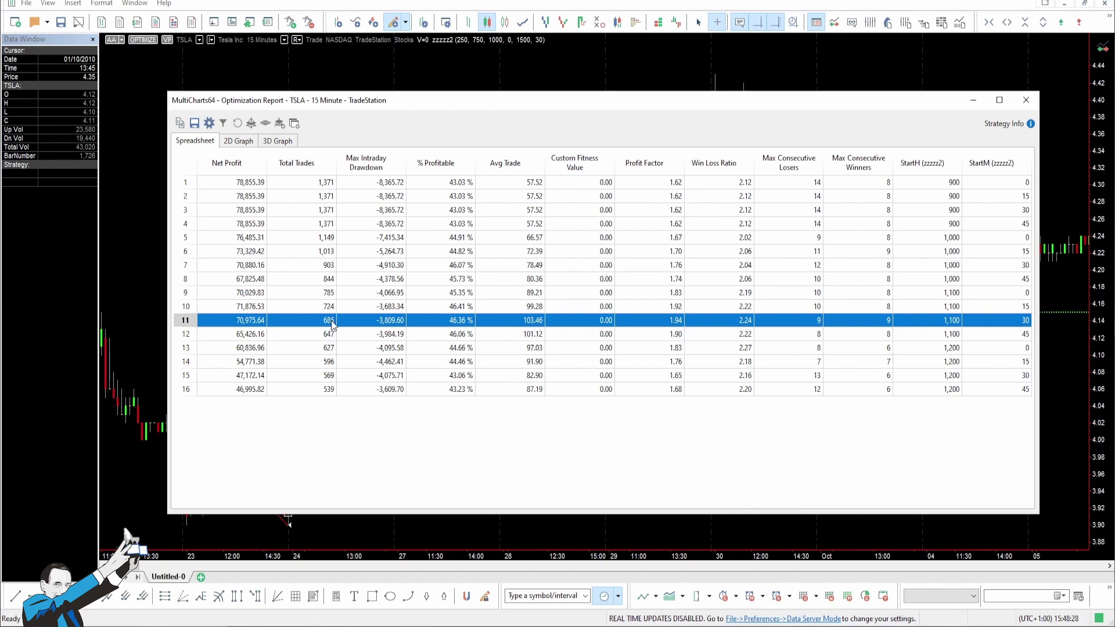
pyautogui.moveTo(270, 335)
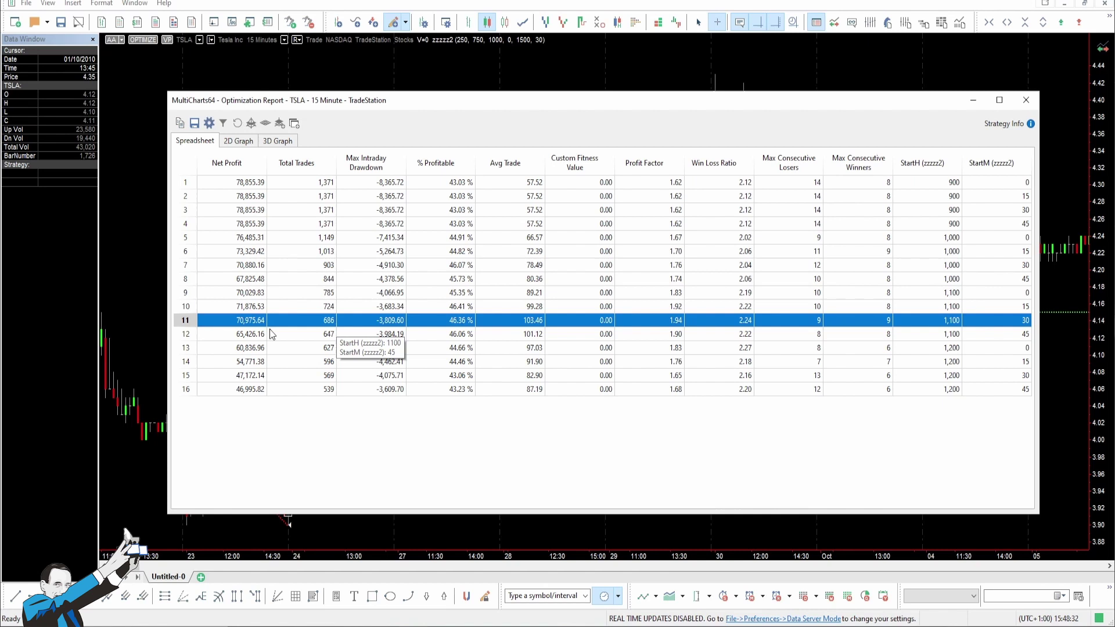
# Apply row 11's StartH 1100, StartM 30 combination and close the optimization report
pyautogui.doubleClick(186, 319)
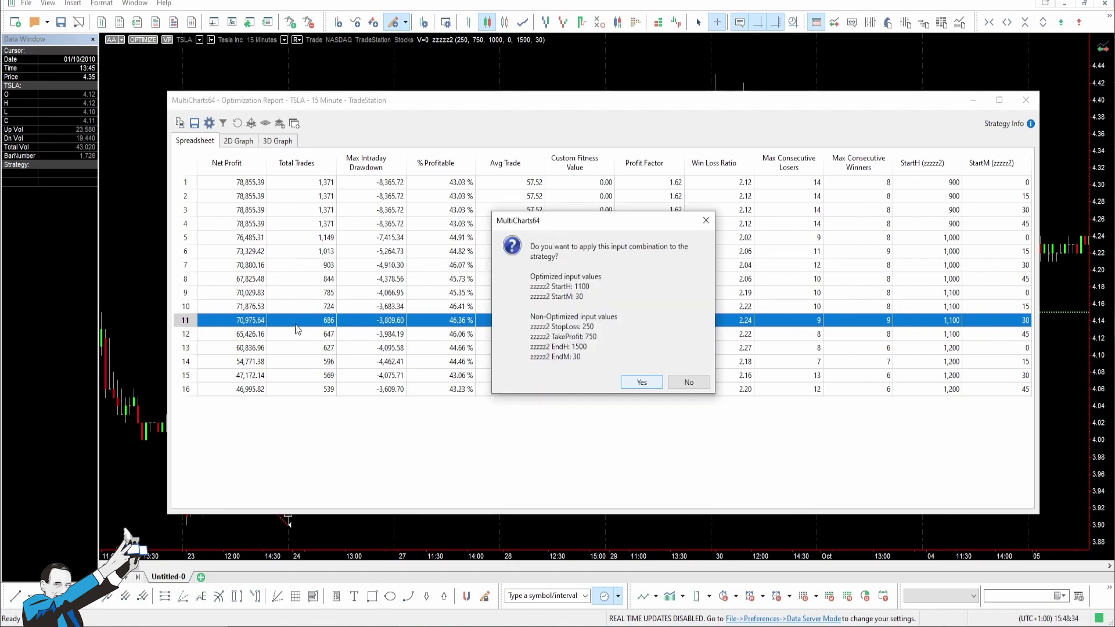
pyautogui.click(642, 382)
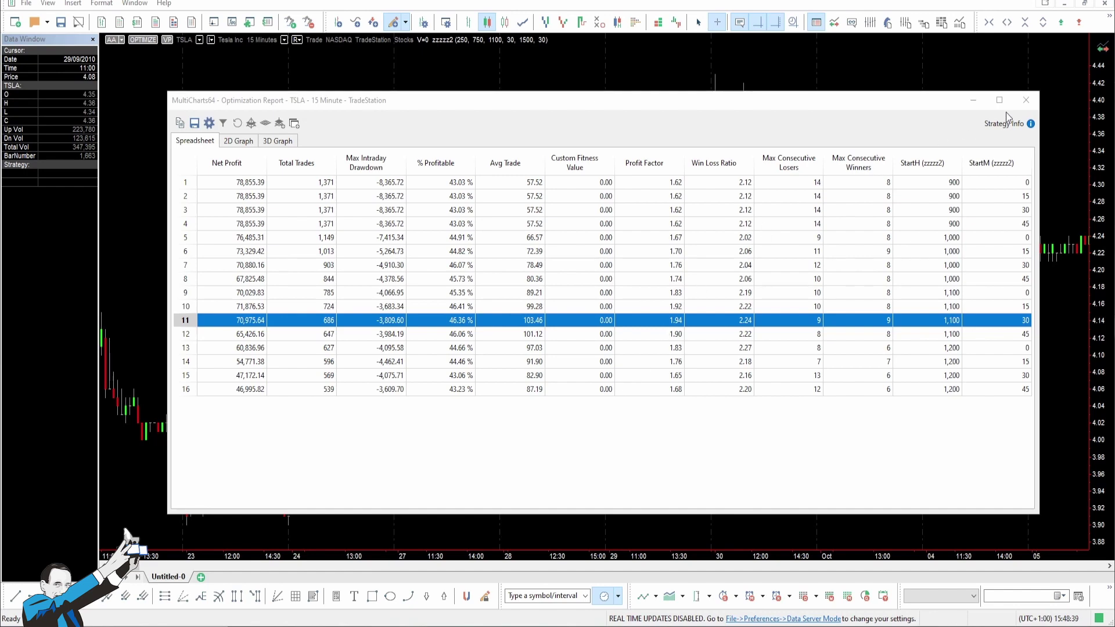
pyautogui.click(1027, 100)
pyautogui.click(893, 23)
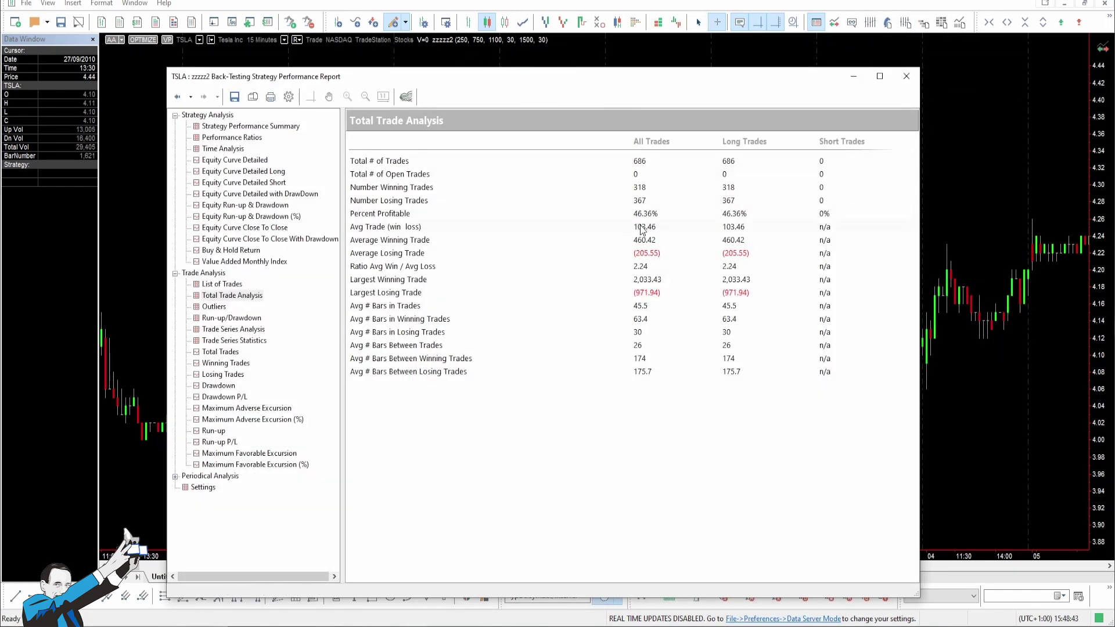
pyautogui.click(235, 160)
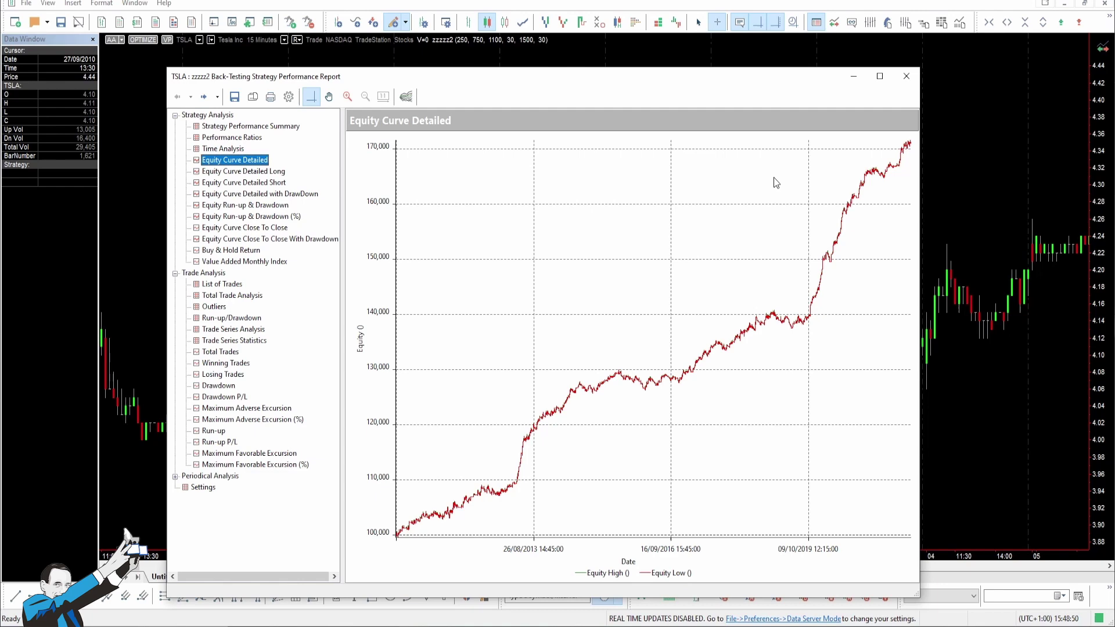
pyautogui.click(862, 77)
pyautogui.click(871, 26)
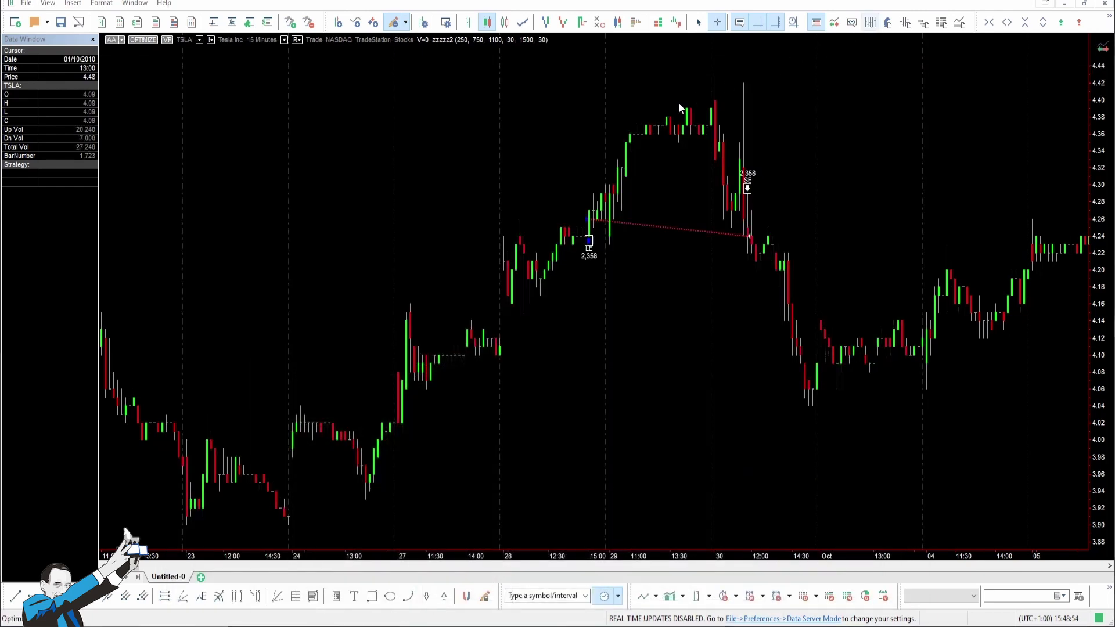
# Swap StartH/StartM for EndH 1400–1600 and EndM 0–45, running 12 combinations
pyautogui.click(730, 545)
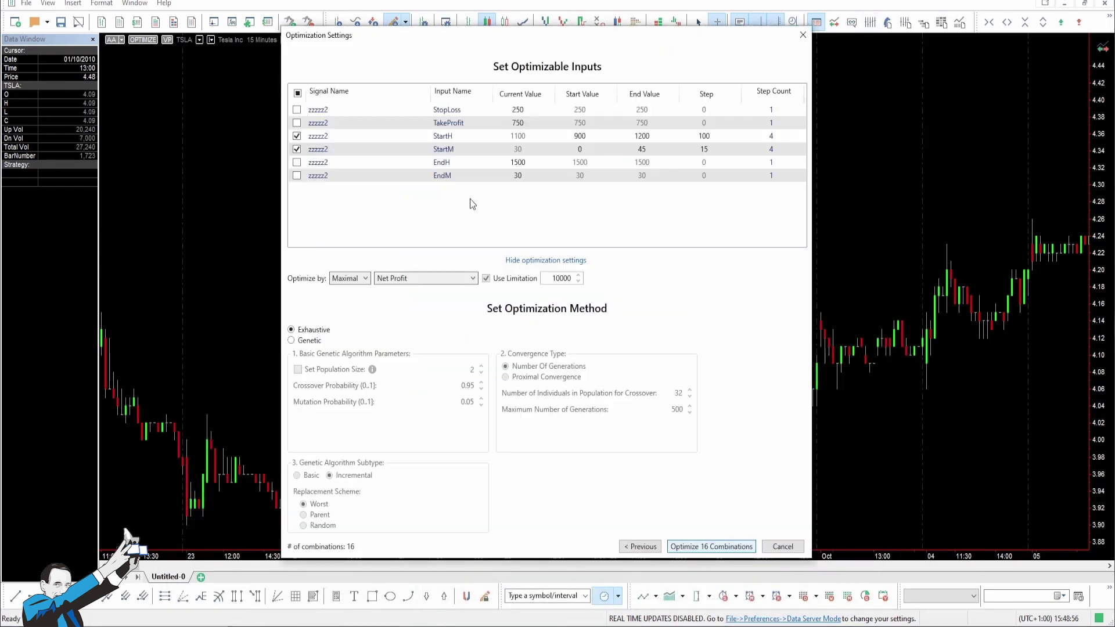
pyautogui.click(297, 149)
pyautogui.click(297, 162)
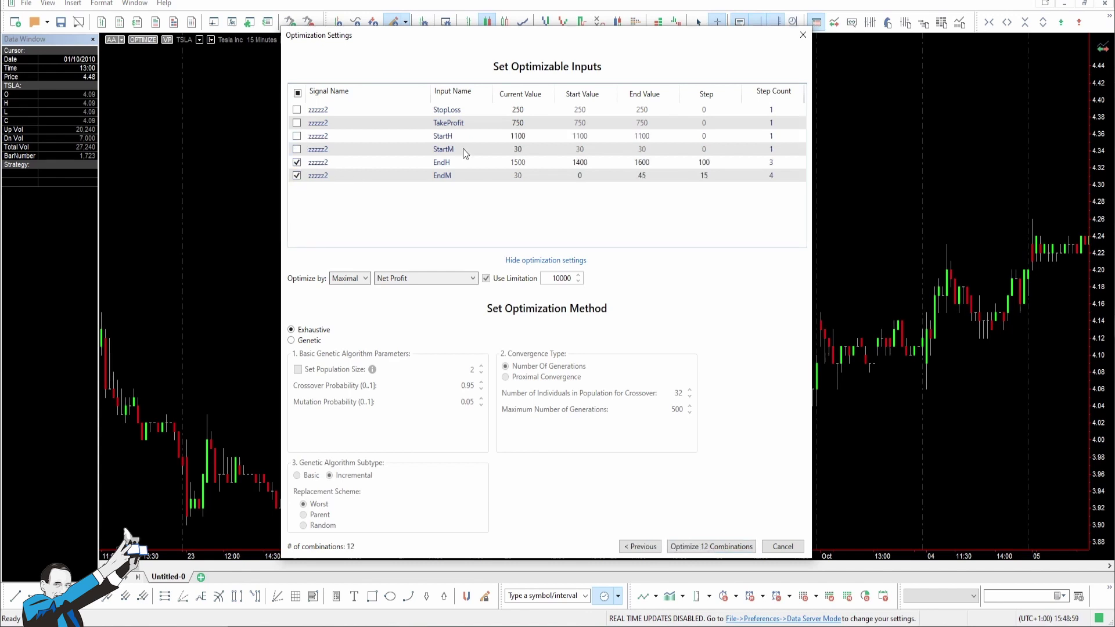
pyautogui.click(581, 162)
pyautogui.click(581, 176)
pyautogui.click(712, 546)
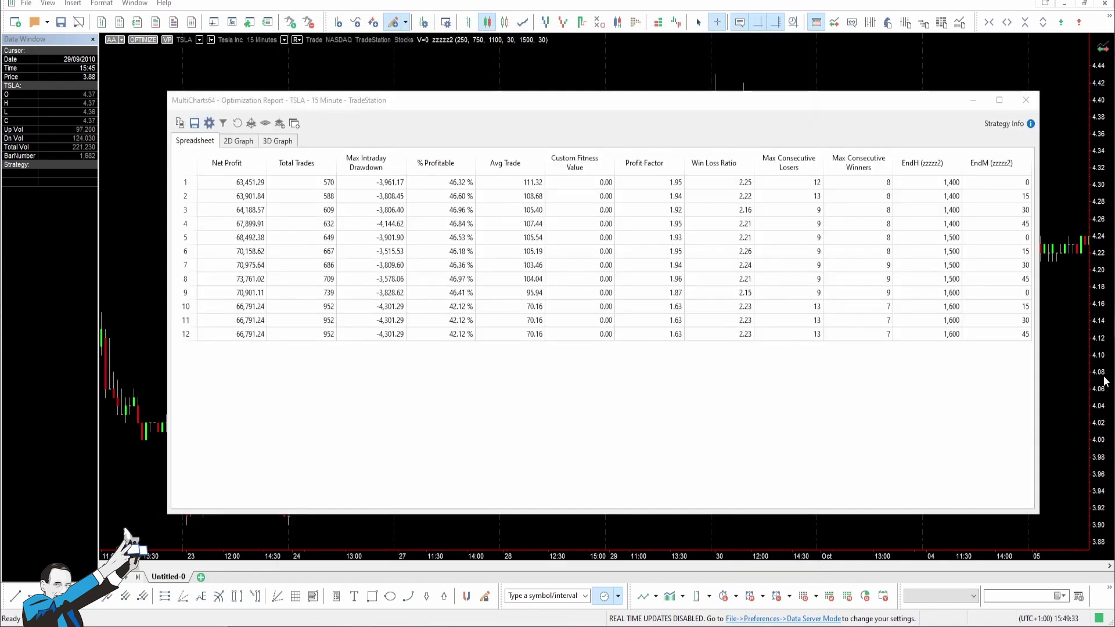
# Compare optimization result rows 9 through 12, then return to the first row
pyautogui.click(895, 295)
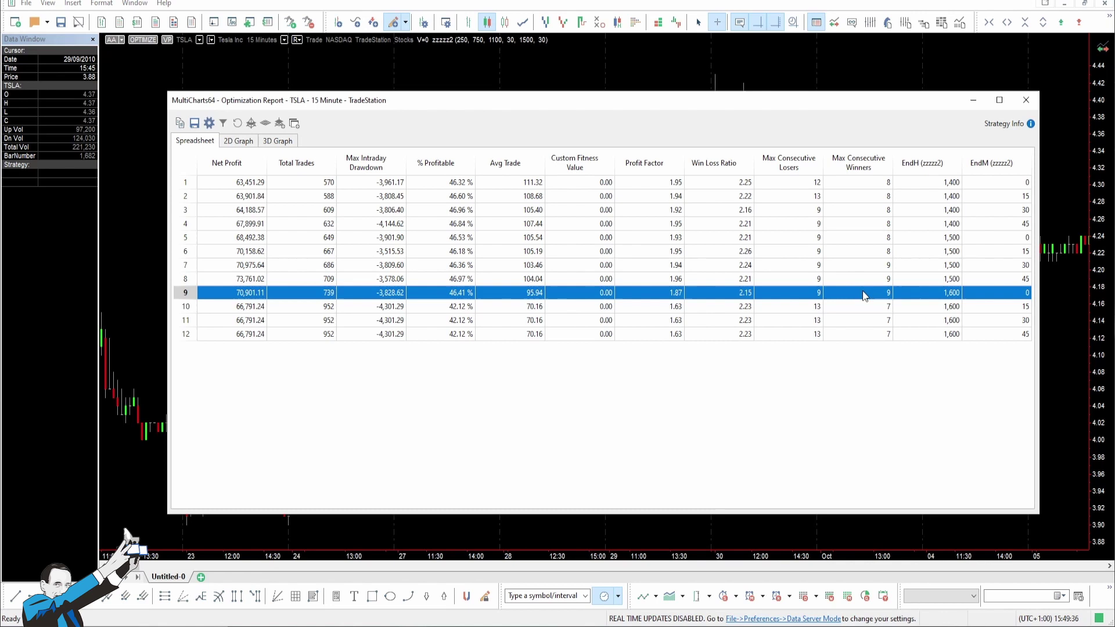
pyautogui.click(391, 307)
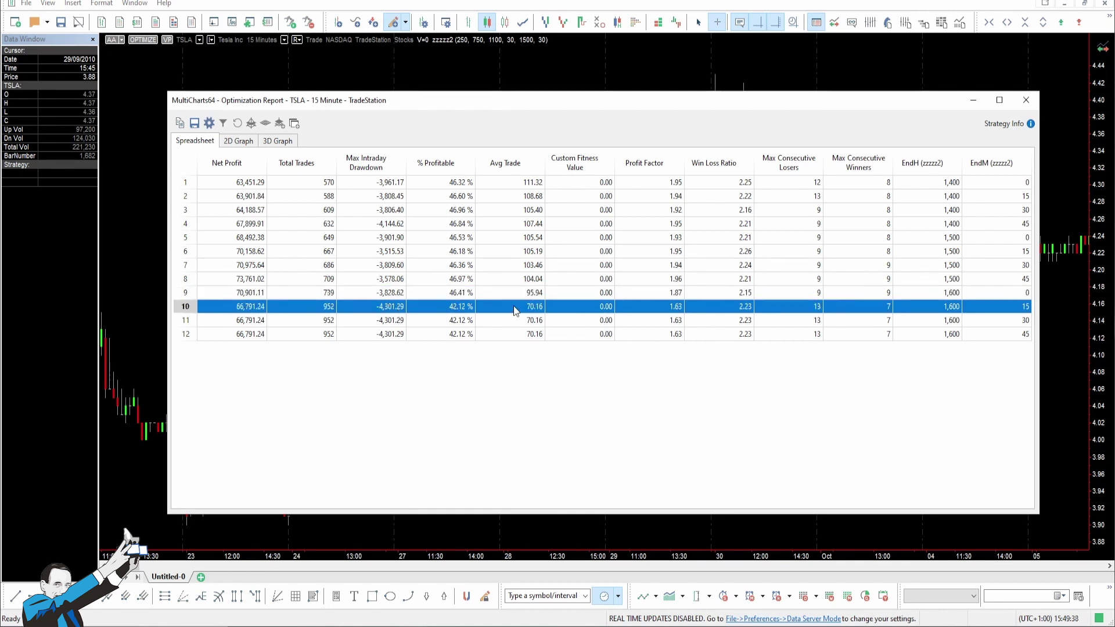
pyautogui.click(962, 319)
pyautogui.click(938, 335)
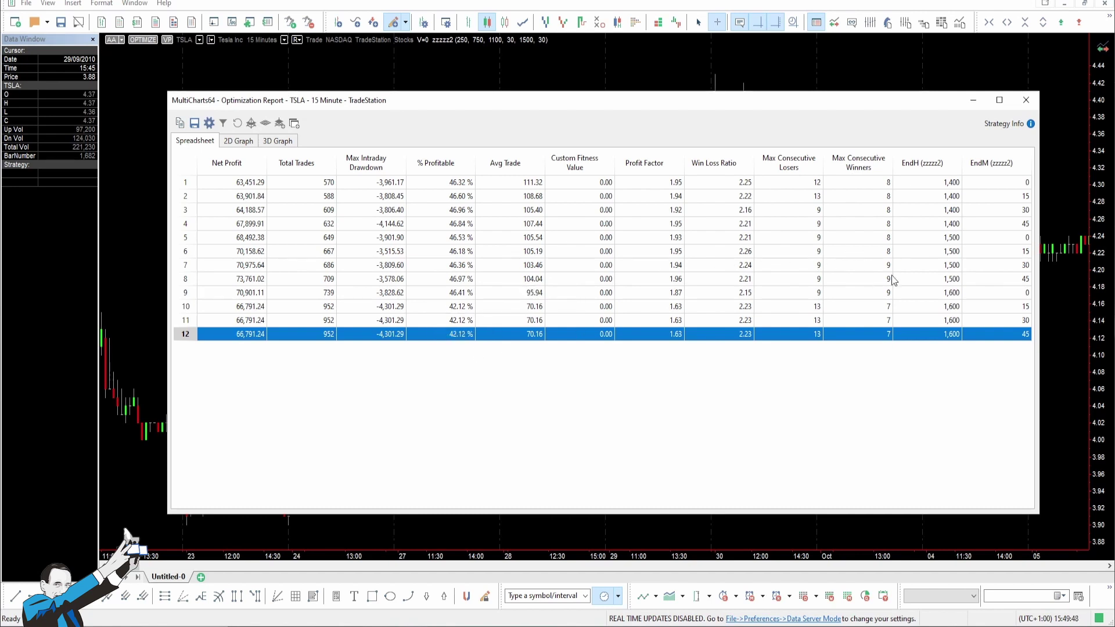
pyautogui.click(950, 293)
pyautogui.click(1003, 307)
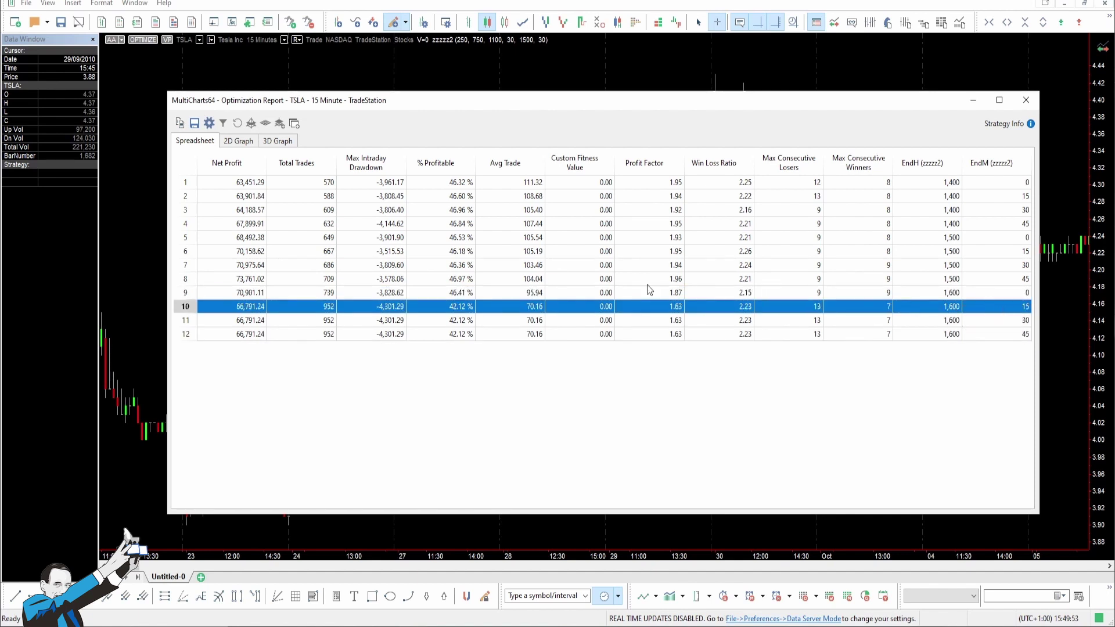
pyautogui.moveTo(427, 306)
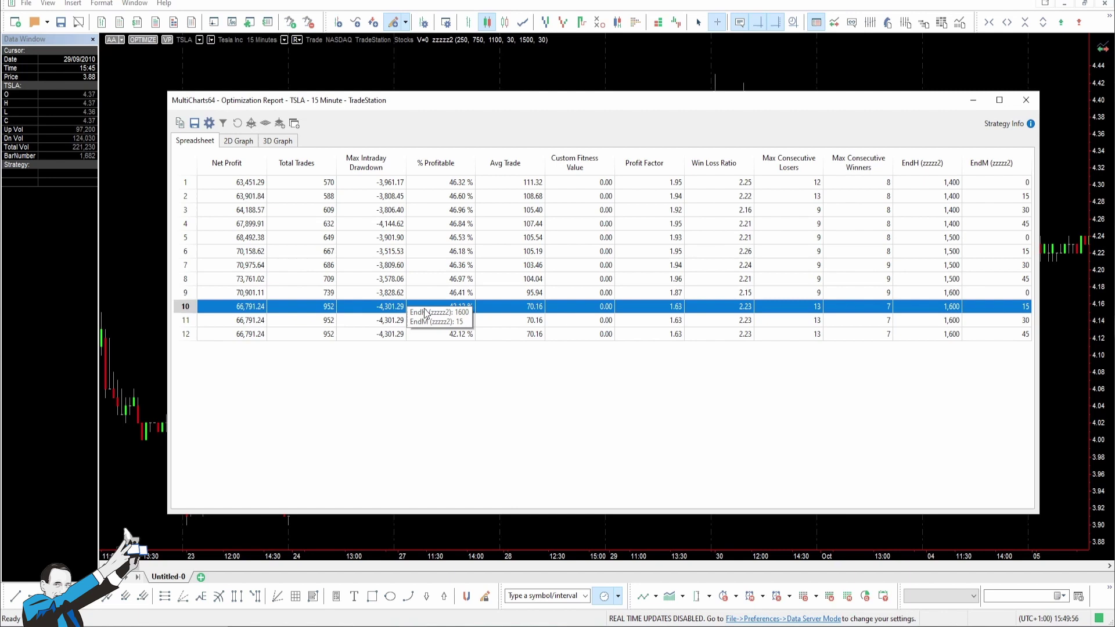
pyautogui.press('Home')
pyautogui.moveTo(948, 265)
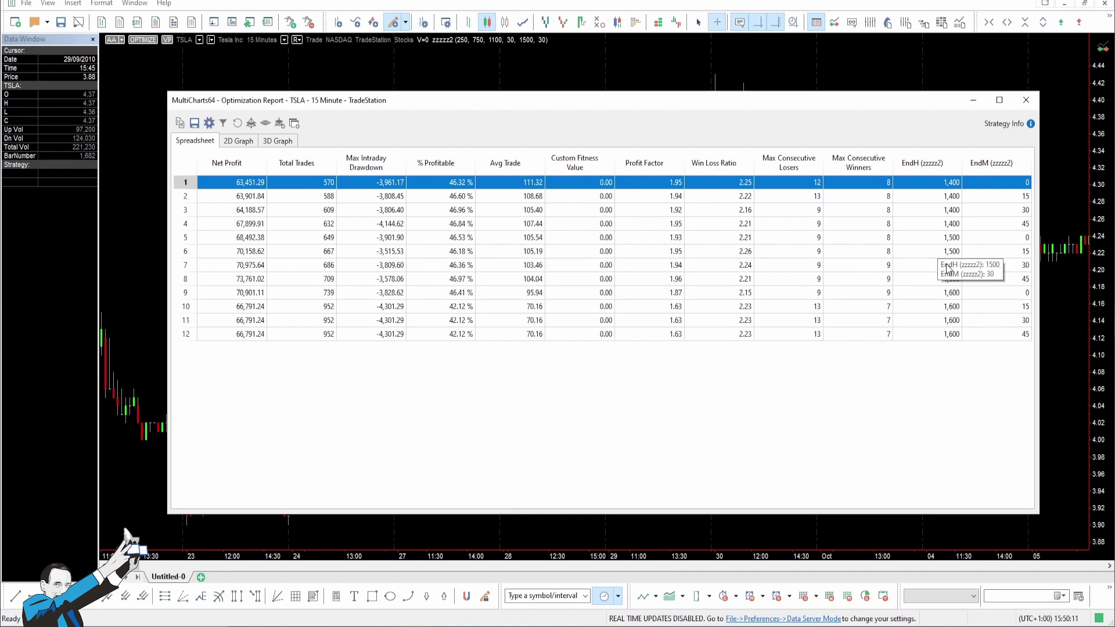
# Compare rows 5–7, then apply row 6's EndH 1500, EndM 15 exit time
pyautogui.click(943, 265)
pyautogui.click(951, 252)
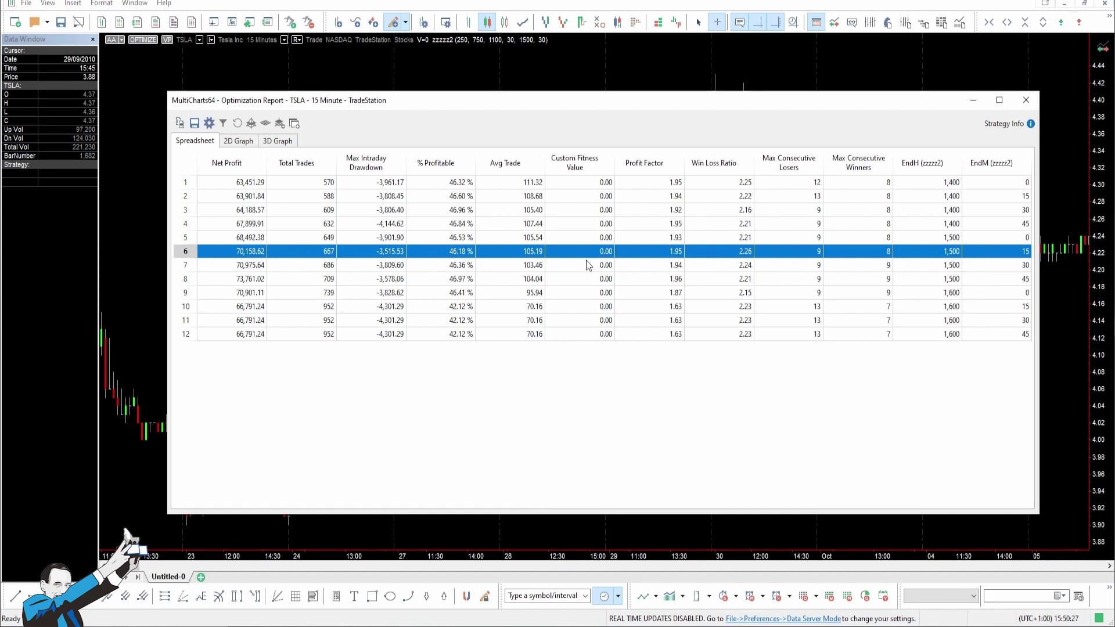
pyautogui.click(554, 240)
pyautogui.click(339, 265)
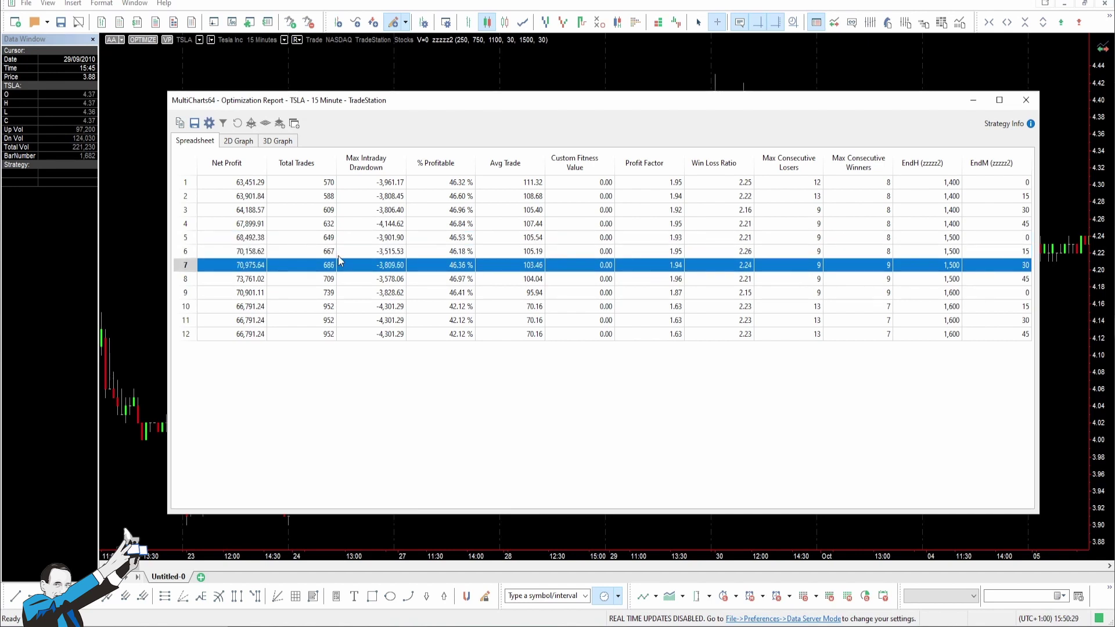
pyautogui.click(396, 252)
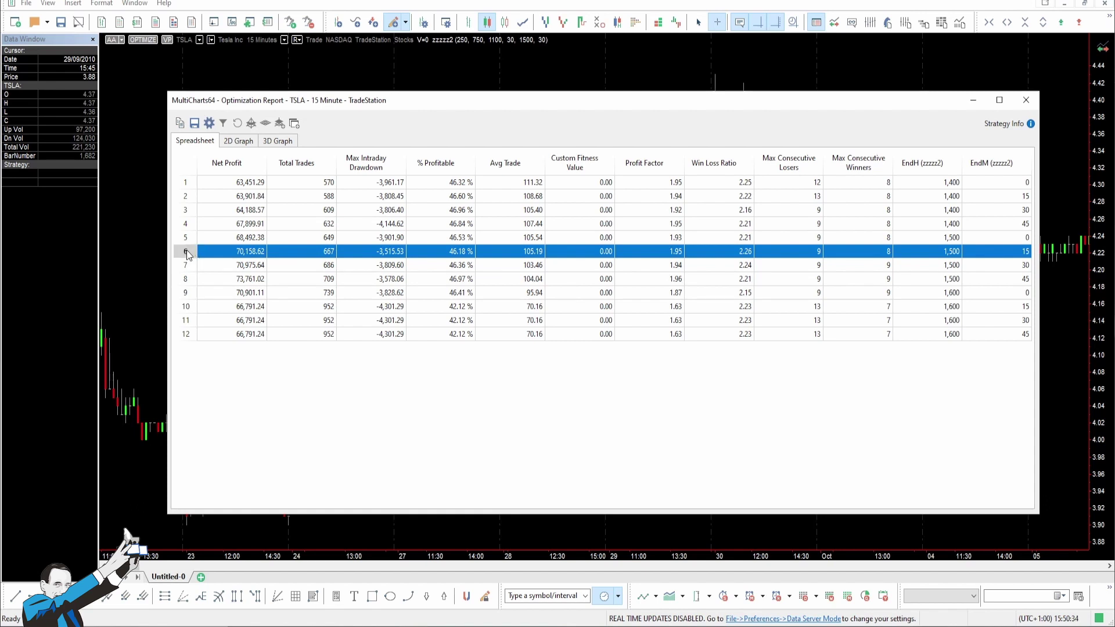
pyautogui.doubleClick(187, 250)
pyautogui.click(649, 334)
pyautogui.click(1026, 100)
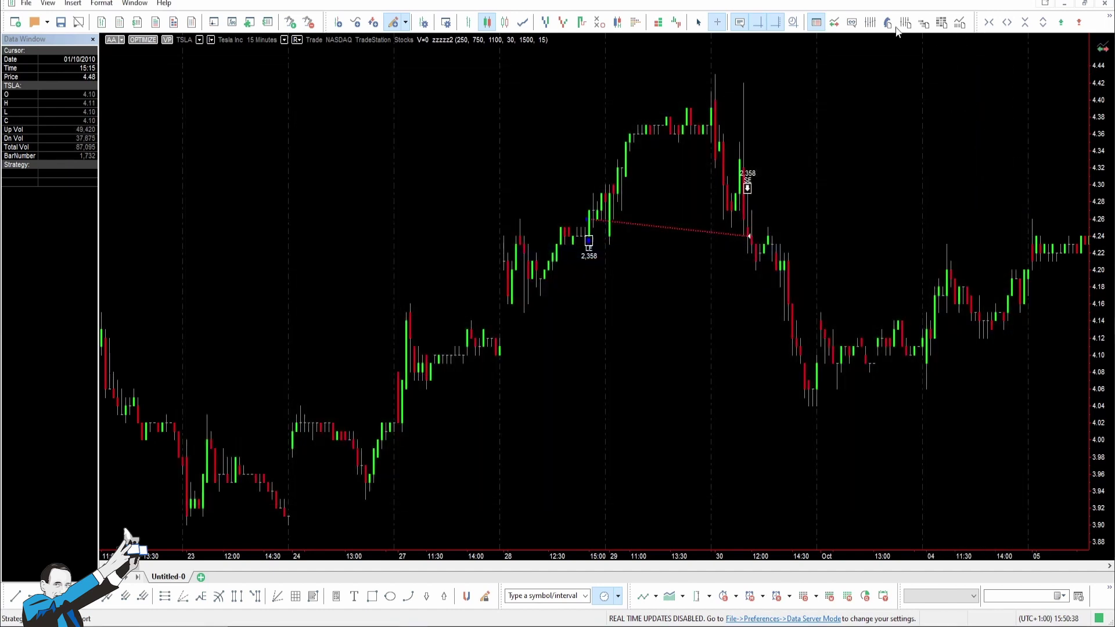
pyautogui.click(231, 296)
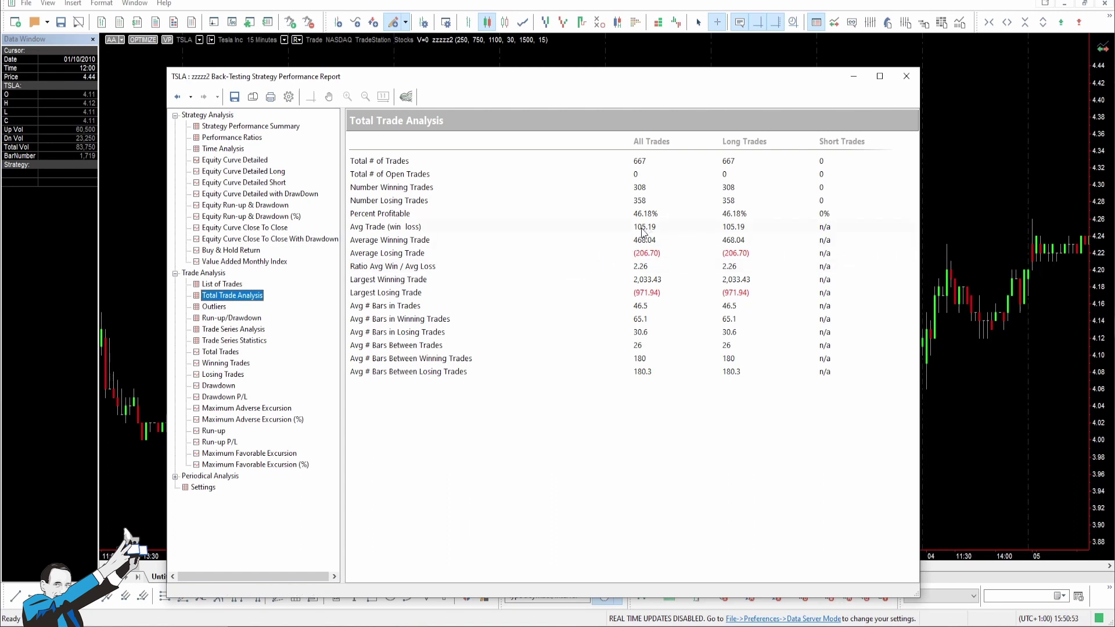
pyautogui.click(175, 476)
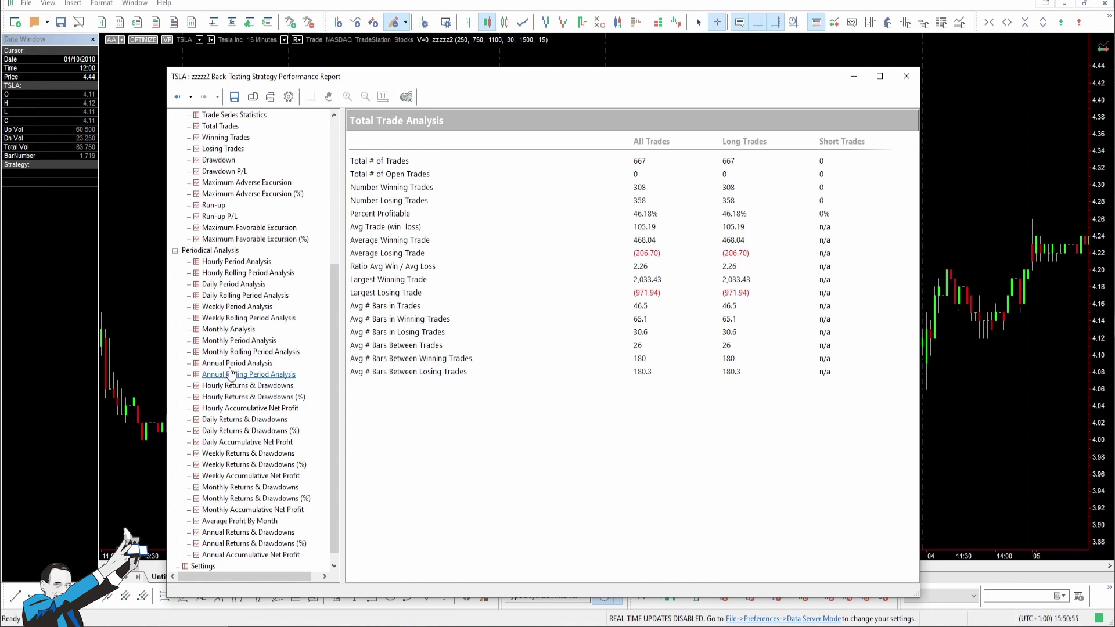
pyautogui.click(235, 363)
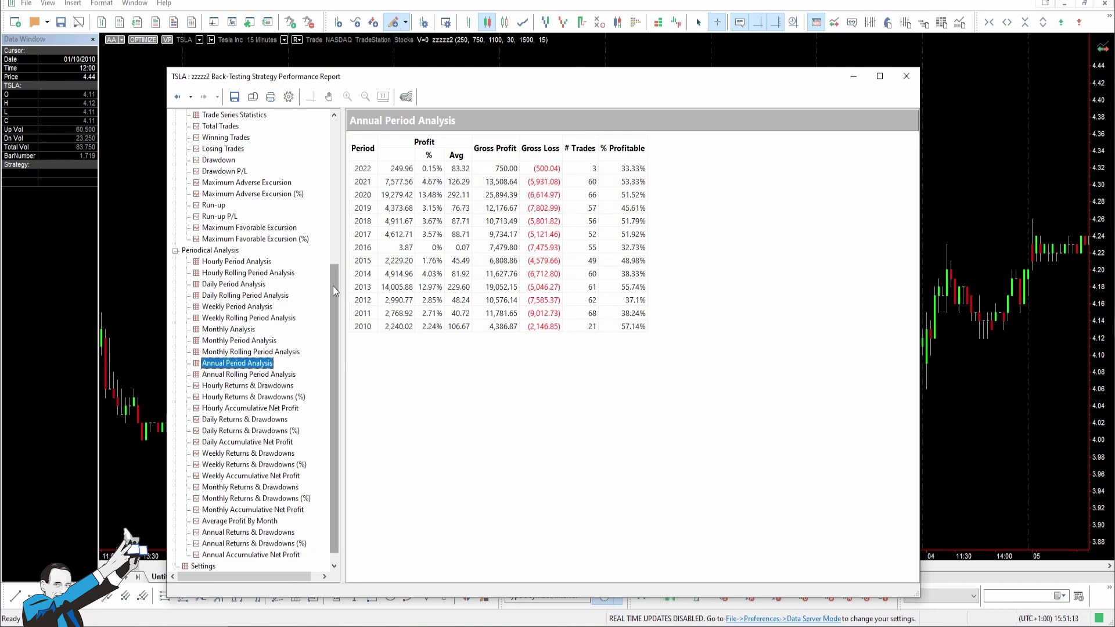
pyautogui.moveTo(336, 283); pyautogui.dragTo(336, 131)
pyautogui.click(235, 161)
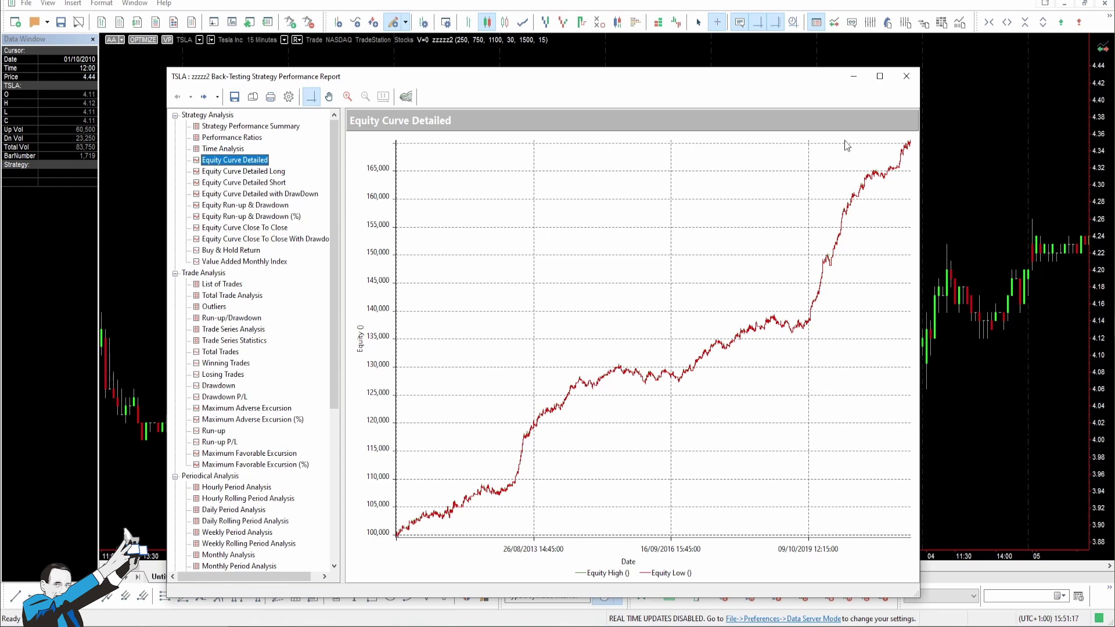
pyautogui.click(856, 78)
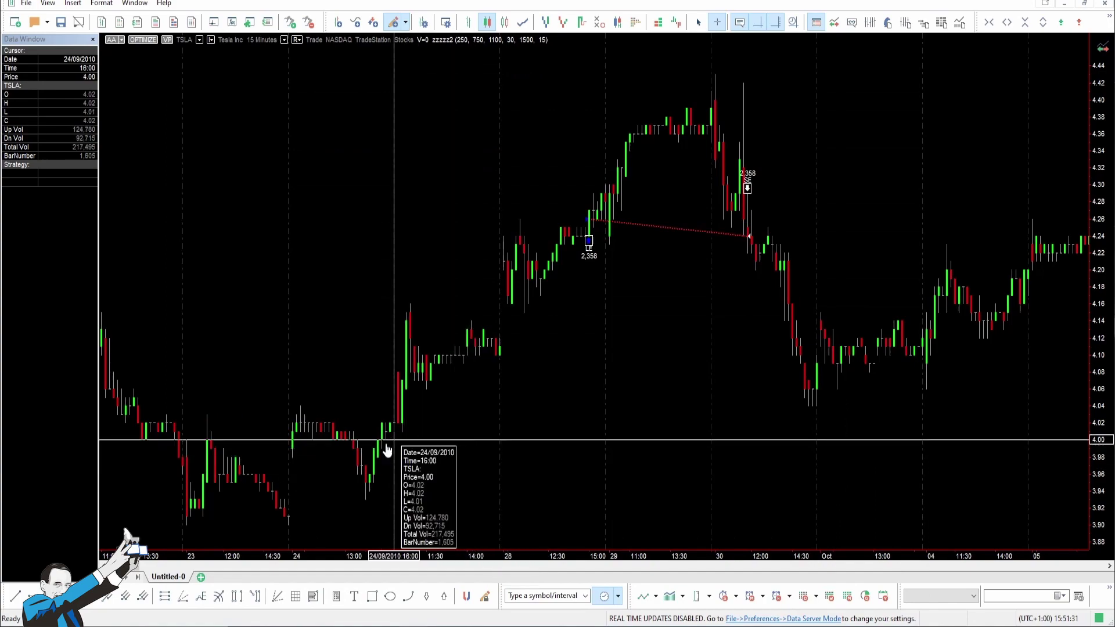
pyautogui.click(308, 623)
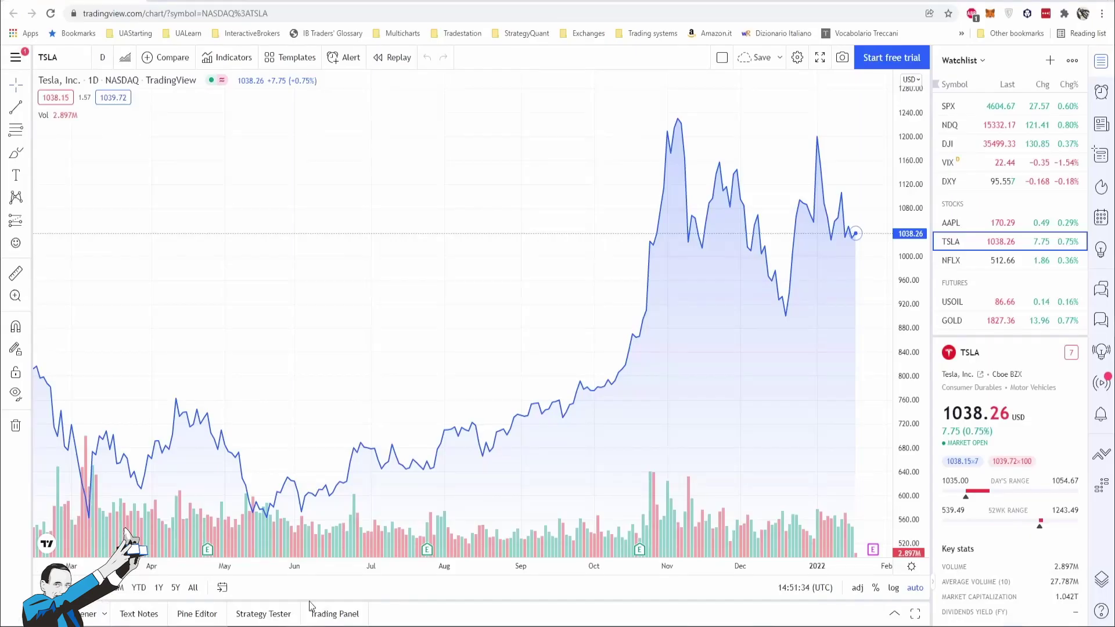
pyautogui.scroll(3, 398, 416)
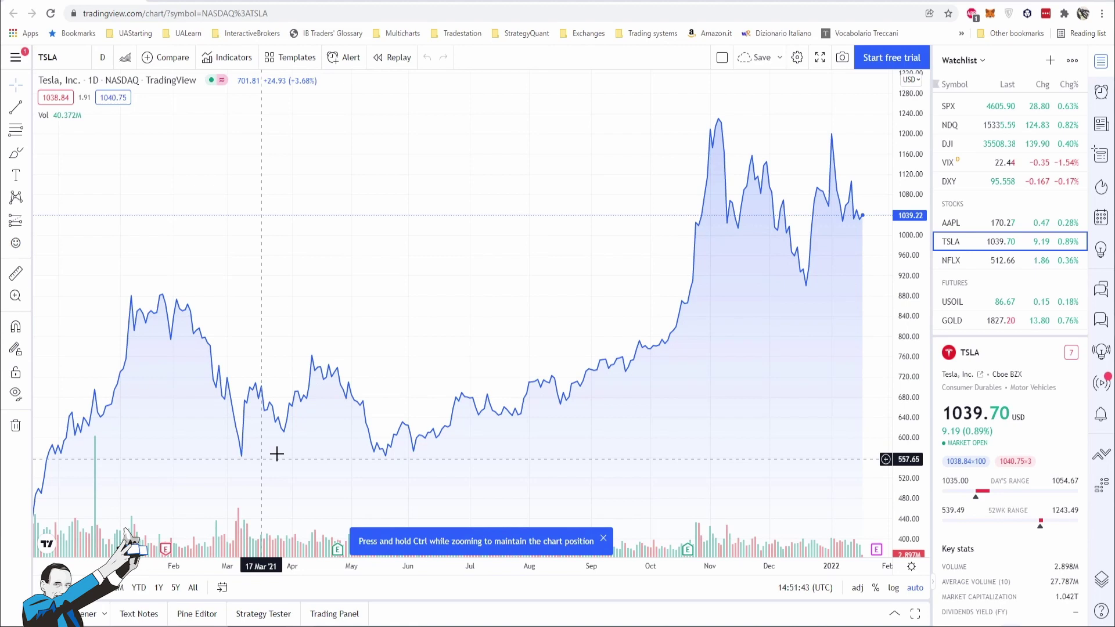
pyautogui.scroll(-1, 494, 429)
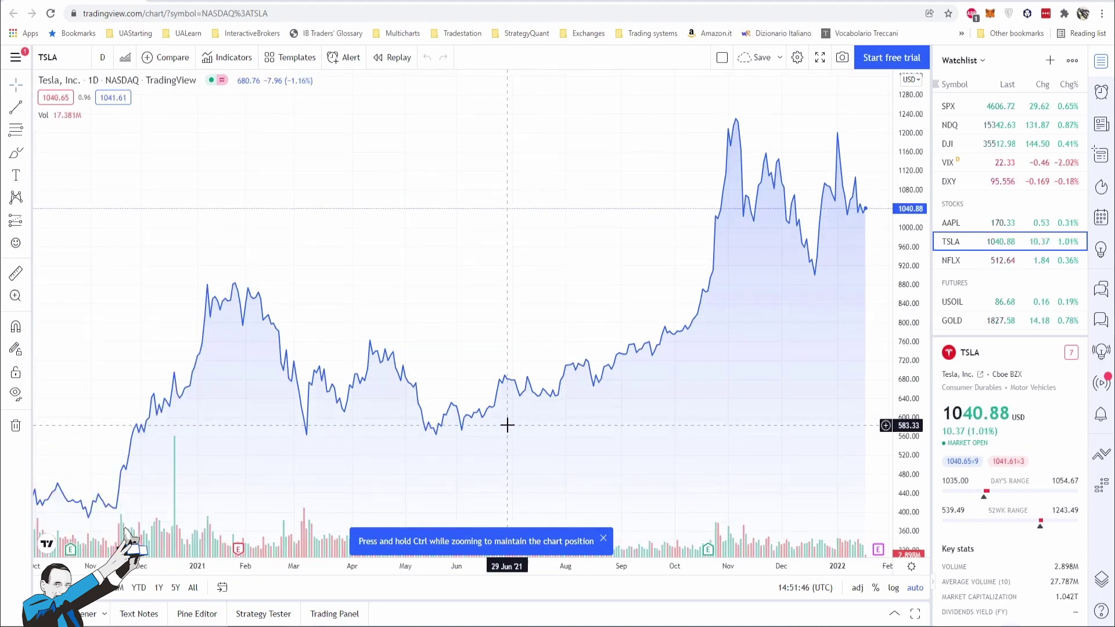
pyautogui.moveTo(427, 432)
pyautogui.mouseDown()
pyautogui.moveTo(671, 430)
pyautogui.moveTo(541, 431)
pyautogui.mouseUp()
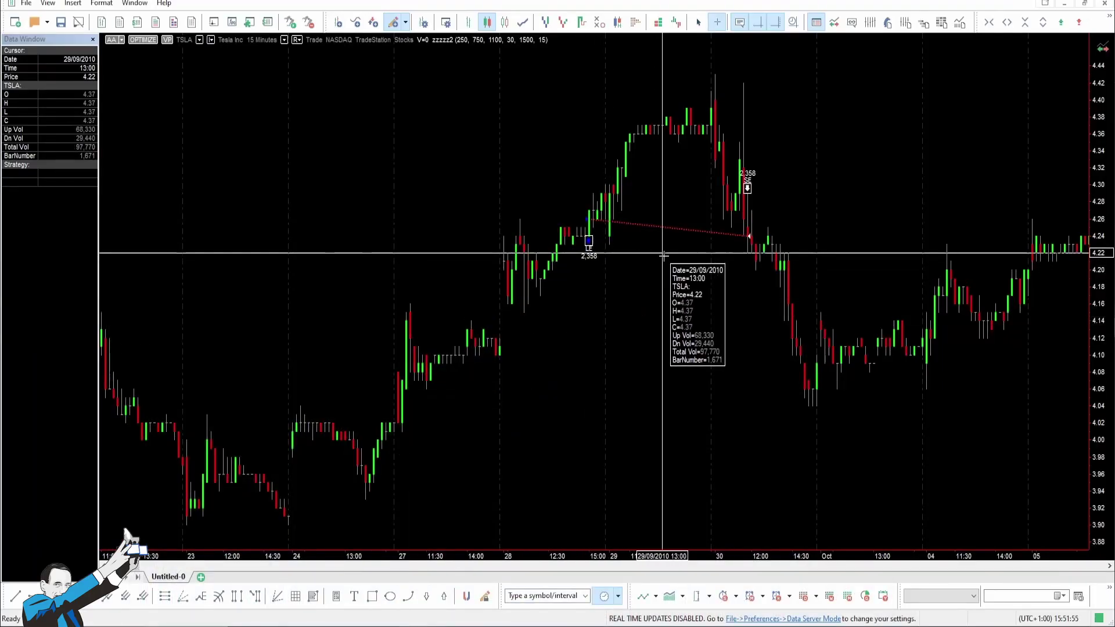
pyautogui.scroll(-1, 650, 279)
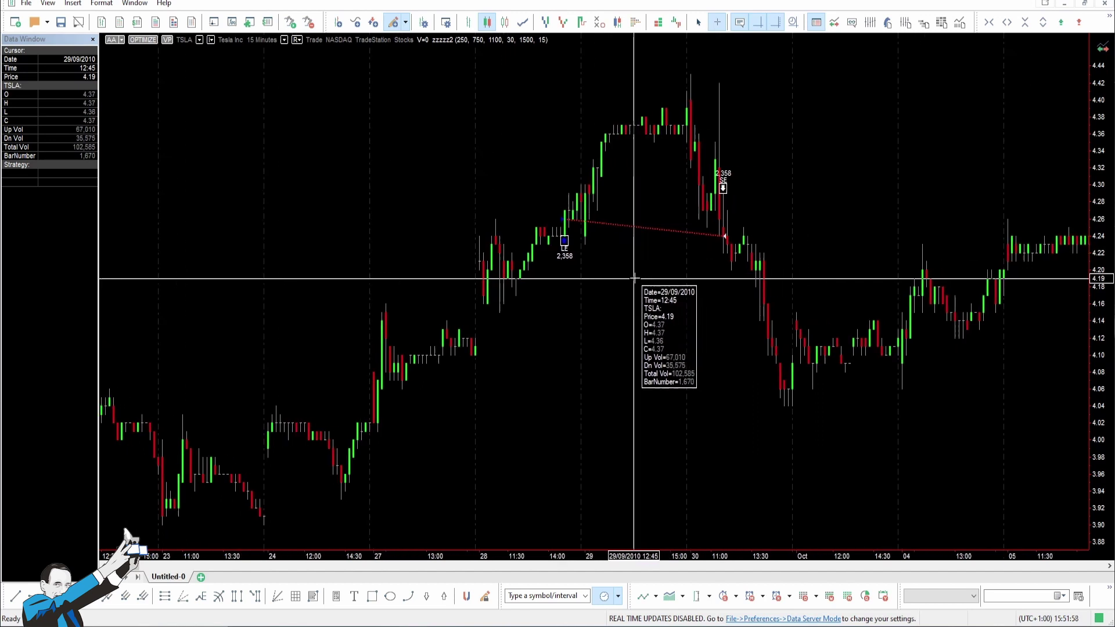